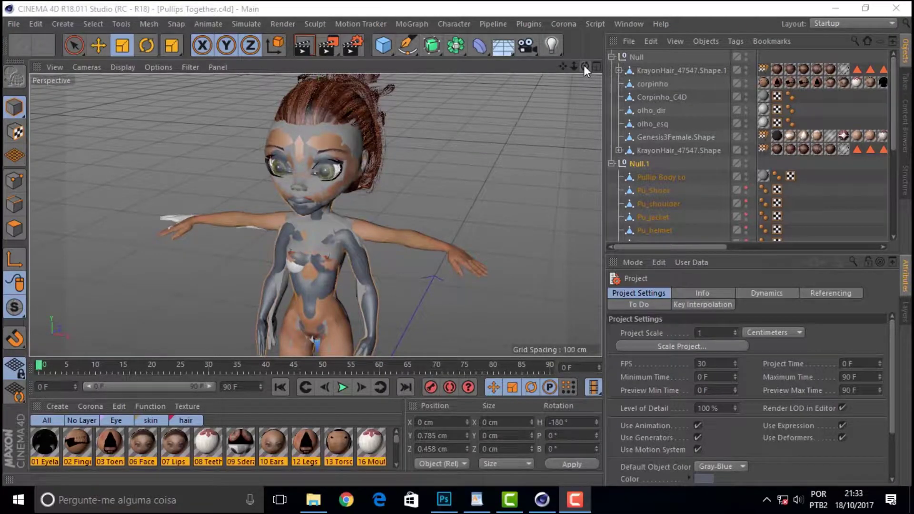
Orbit and zoom around the doll to inspect her from the side, above and front
left_click_drag(584, 65, 524, 67)
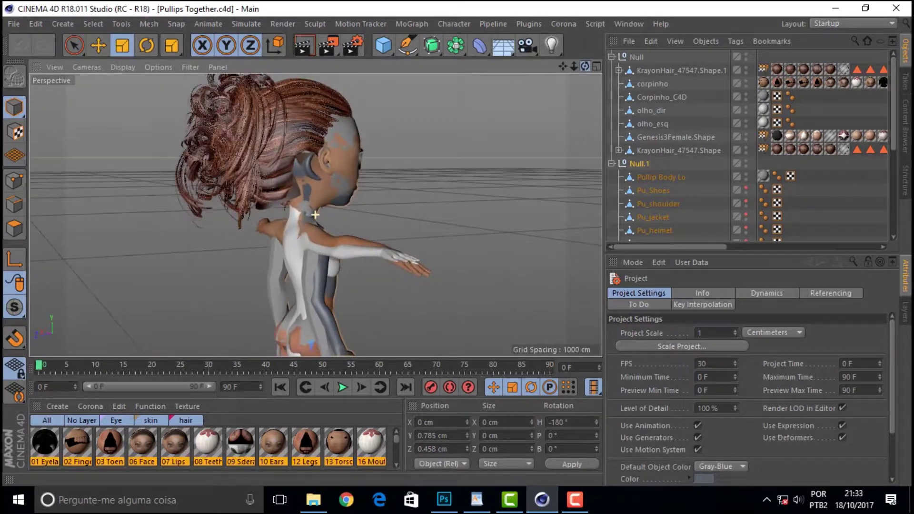
mouse_move(585, 66)
left_mouse_down()
mouse_move(619, 67)
mouse_move(588, 68)
left_mouse_up()
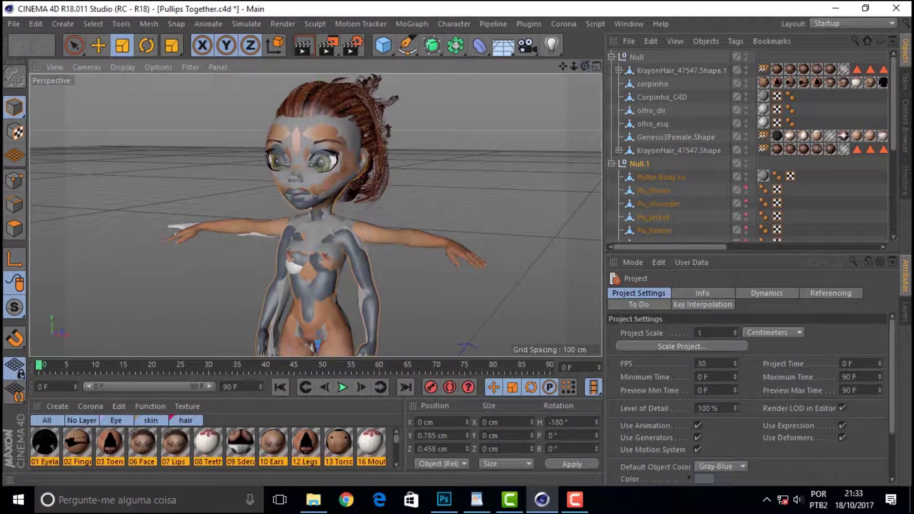
mouse_move(576, 63)
left_mouse_down()
mouse_move(579, 72)
mouse_move(547, 72)
mouse_move(586, 67)
left_mouse_up()
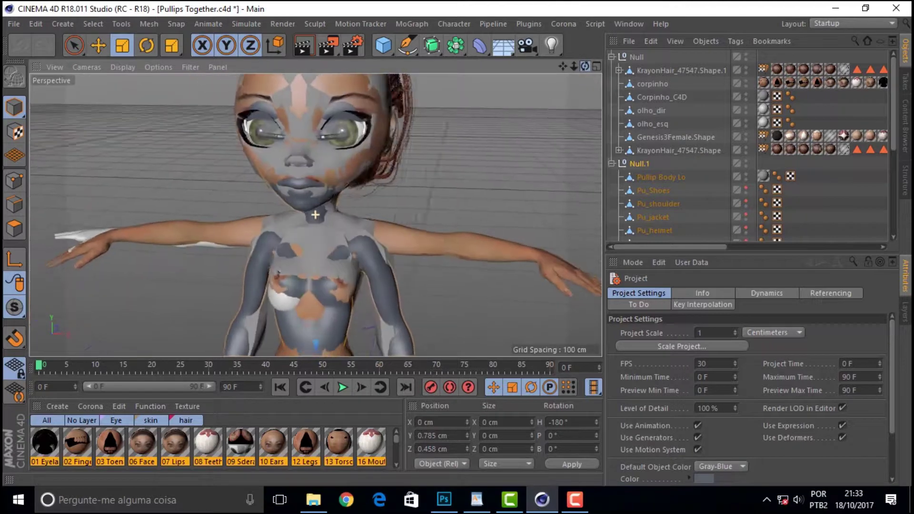
left_click_drag(586, 66, 585, 66)
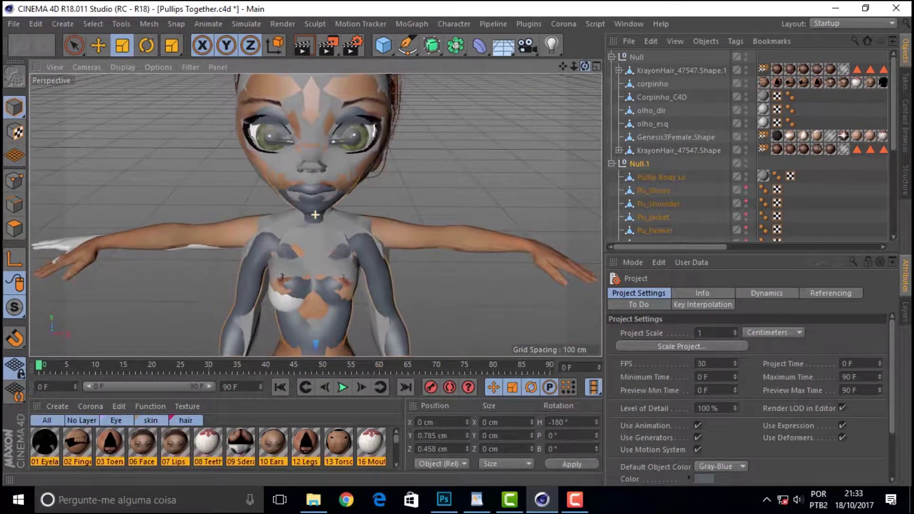
scroll(316, 215, "down", 3)
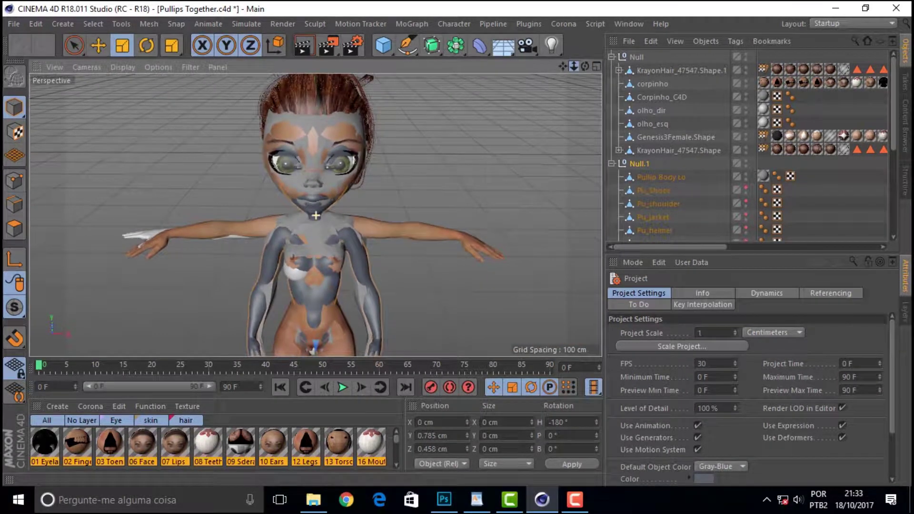
left_click_drag(585, 66, 585, 66)
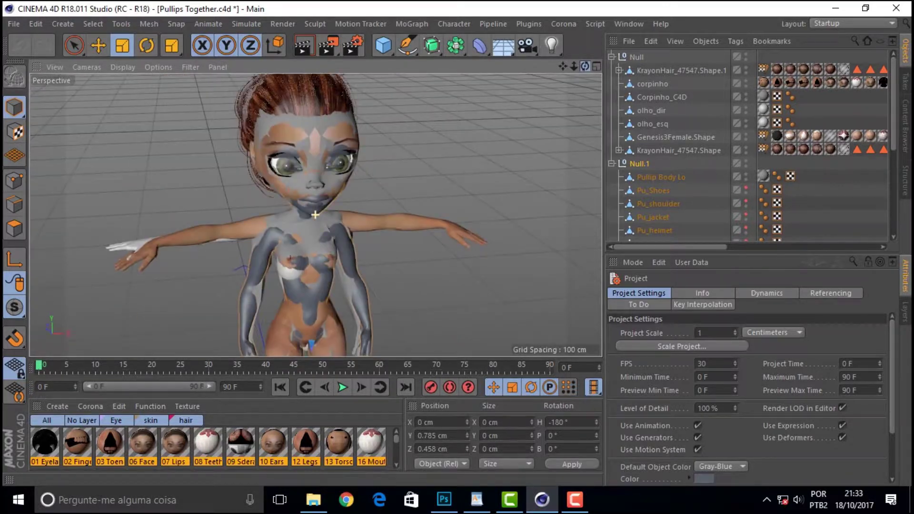
left_click_drag(585, 66, 585, 67)
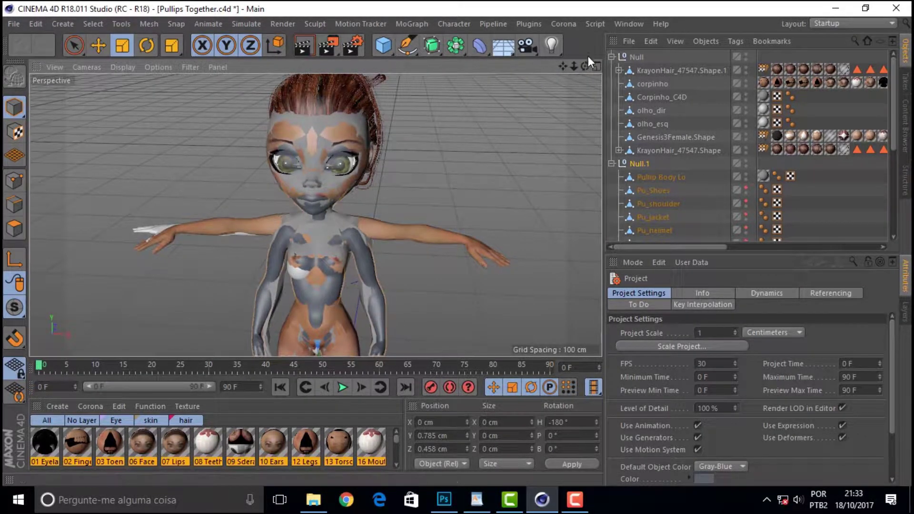
mouse_move(574, 62)
left_mouse_down()
mouse_move(586, 65)
mouse_move(563, 64)
mouse_move(578, 93)
left_mouse_up()
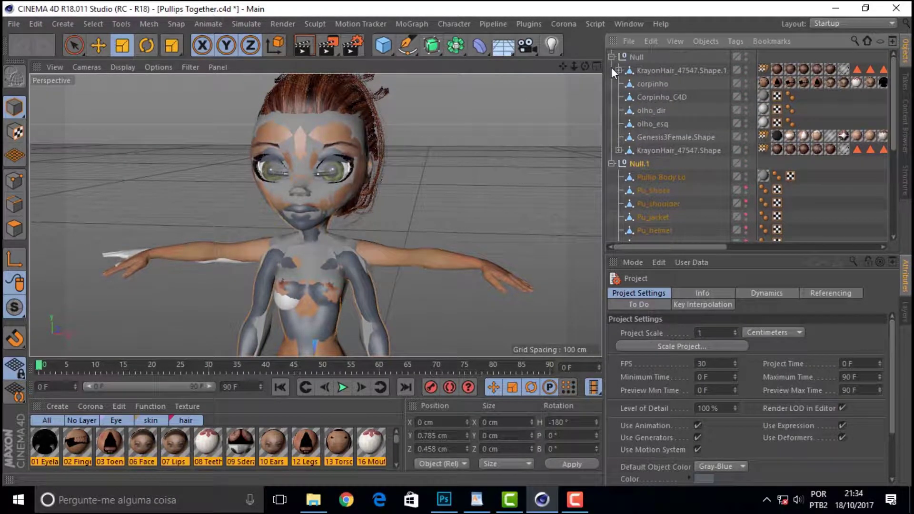
left_click_drag(585, 65, 586, 66)
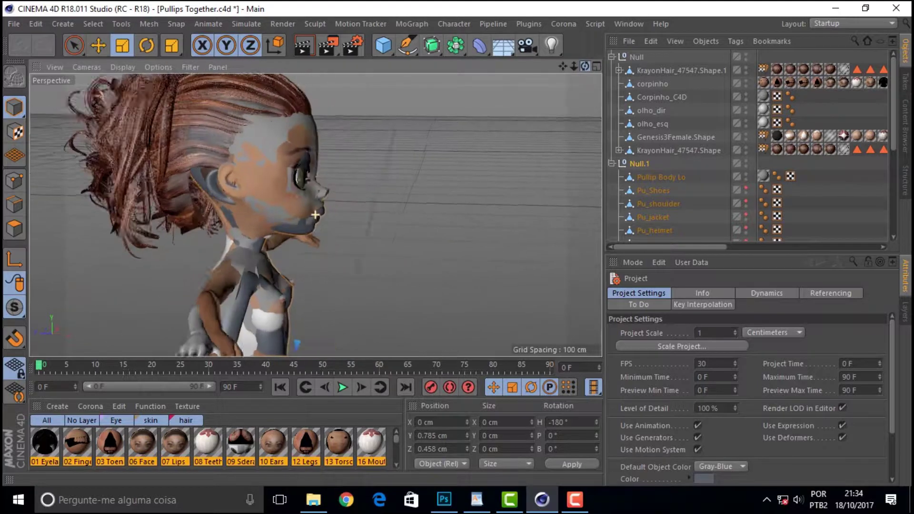
key("ctrl+shift+z")
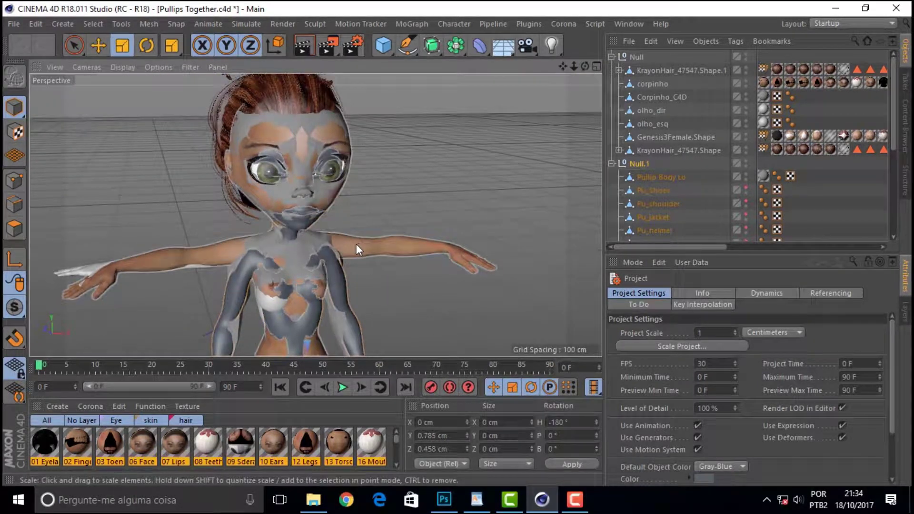
Select the corpinho and Corpinho_C4D body meshes, panning to view lower body and head
left_click(361, 245)
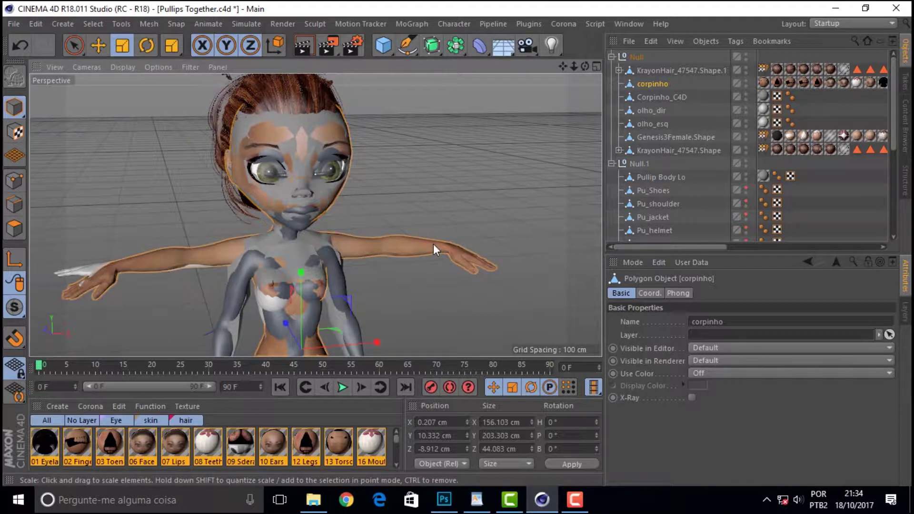
left_click(663, 97)
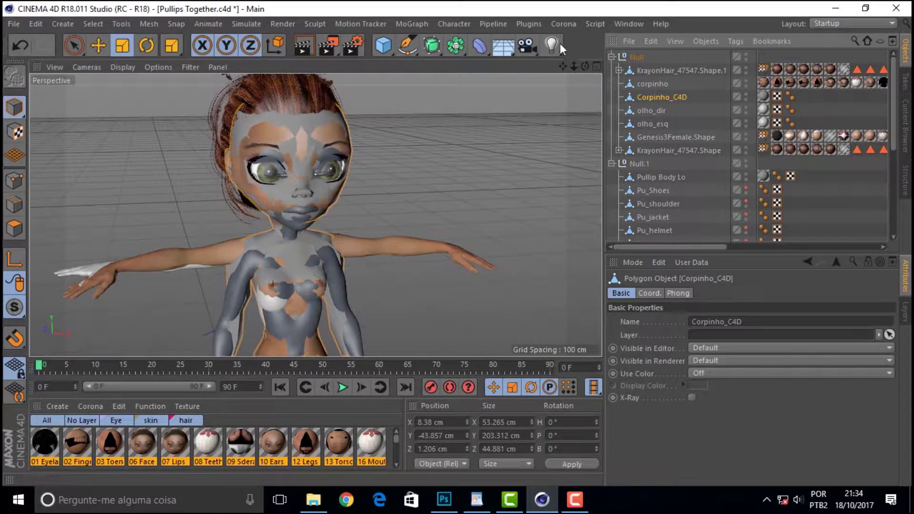
left_click_drag(563, 67, 352, 327)
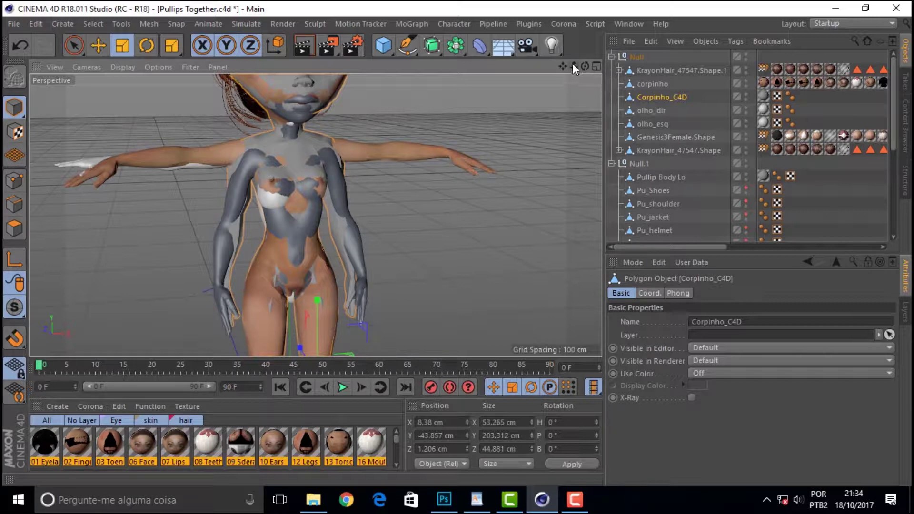
left_click_drag(562, 66, 565, 162)
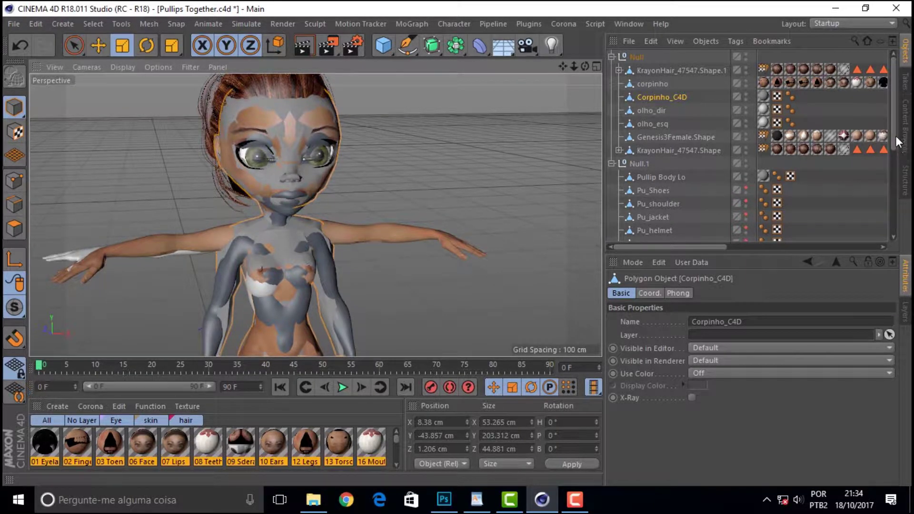
left_click_drag(898, 141, 897, 199)
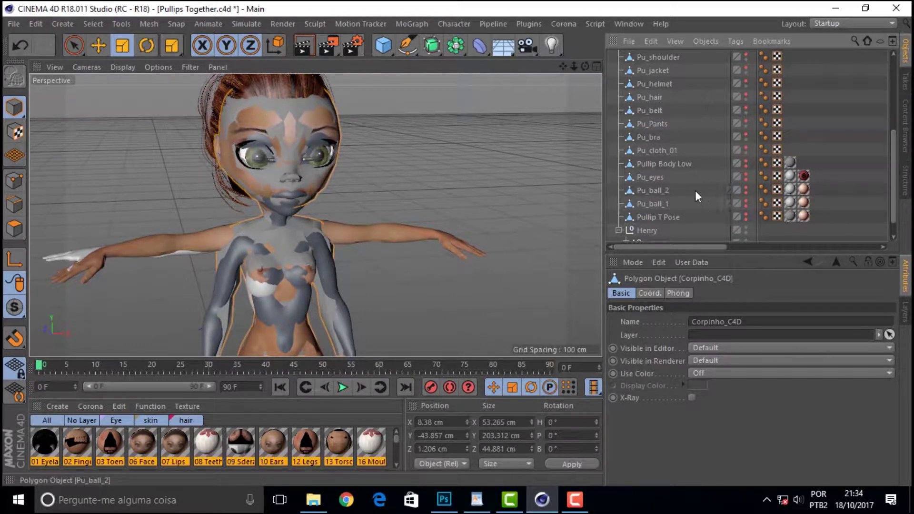
Drag the pale_skin material onto Pullip Body Low, then orbit to her right side
left_click(658, 189)
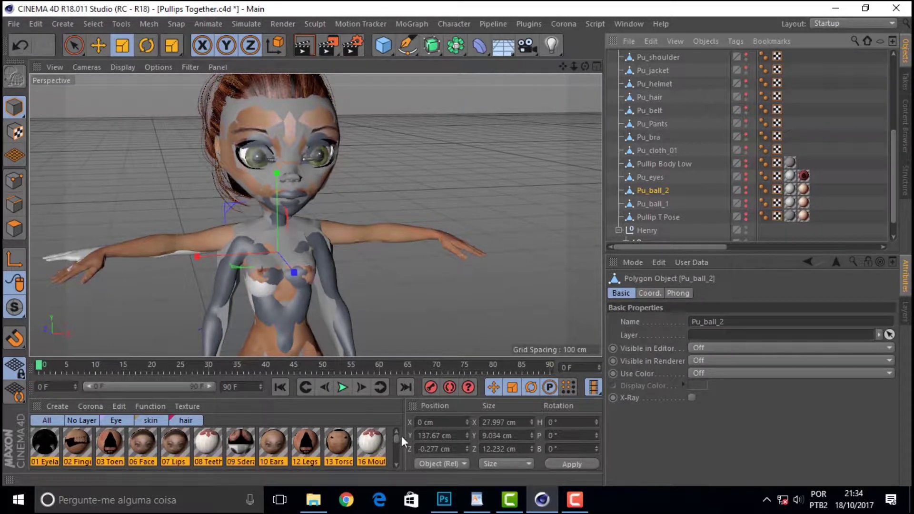
left_click_drag(395, 447, 396, 467)
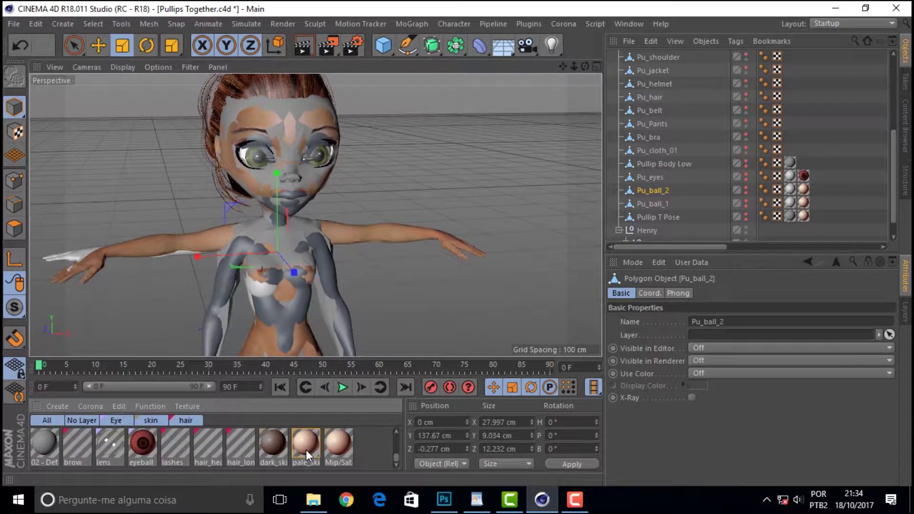
left_click_drag(675, 164, 676, 164)
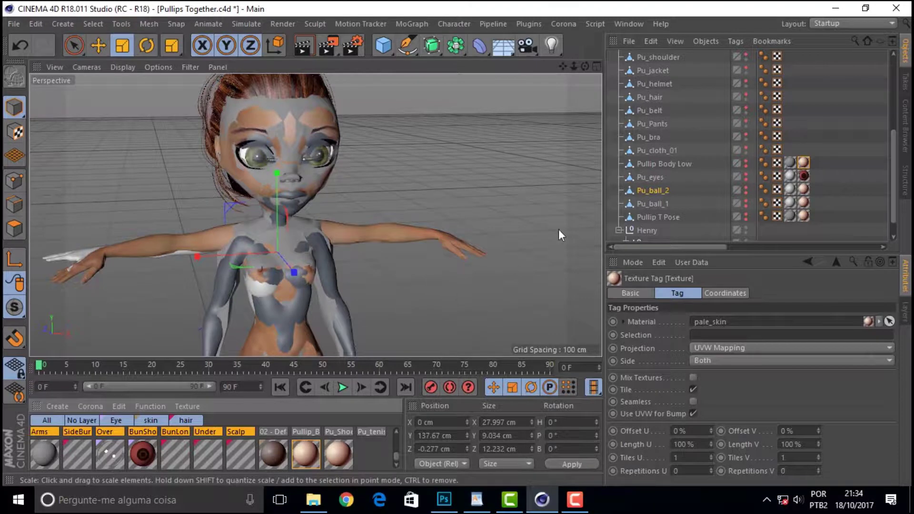
left_click_drag(898, 207, 905, 115)
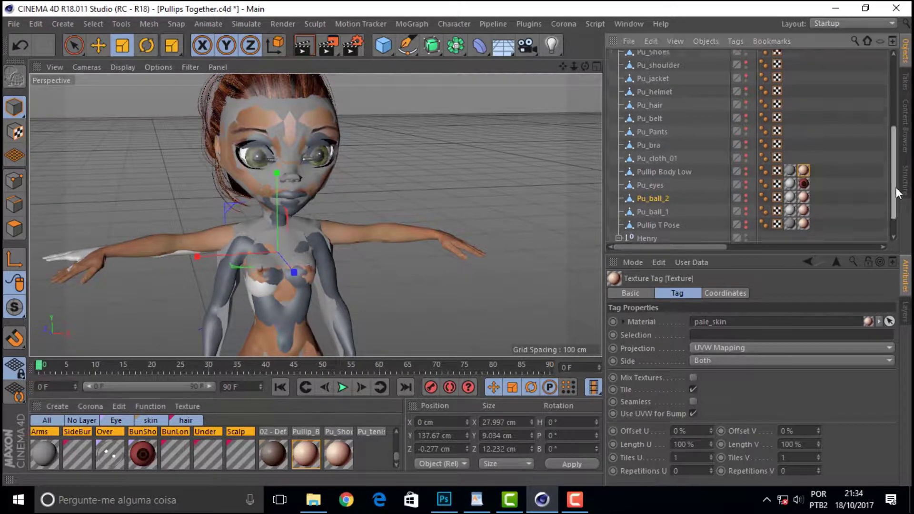
left_click_drag(587, 71, 315, 214)
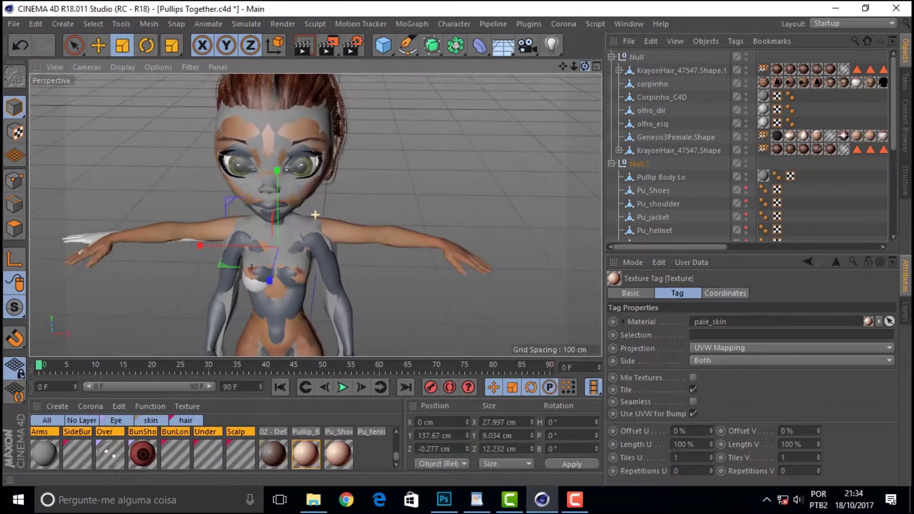
left_click_drag(315, 214, 315, 214)
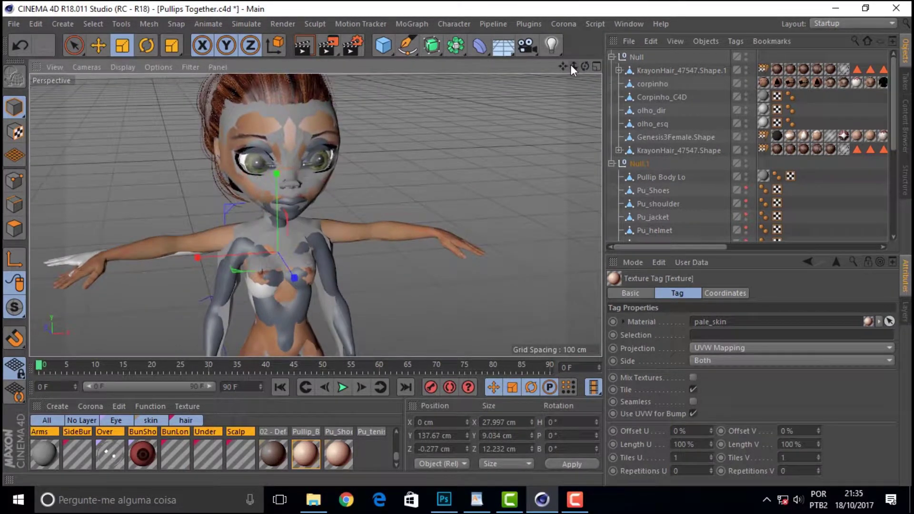
left_click_drag(574, 67, 315, 215)
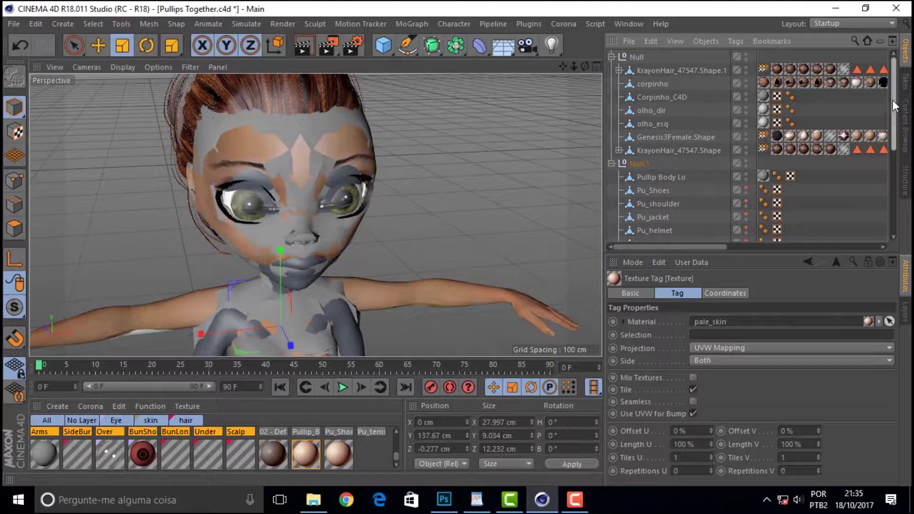
left_click_drag(894, 111, 890, 79)
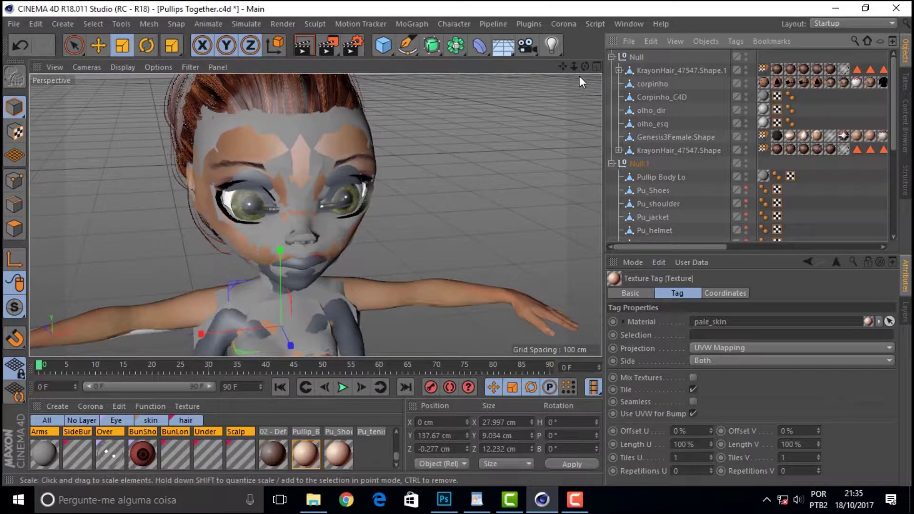
left_click_drag(584, 65, 659, 104)
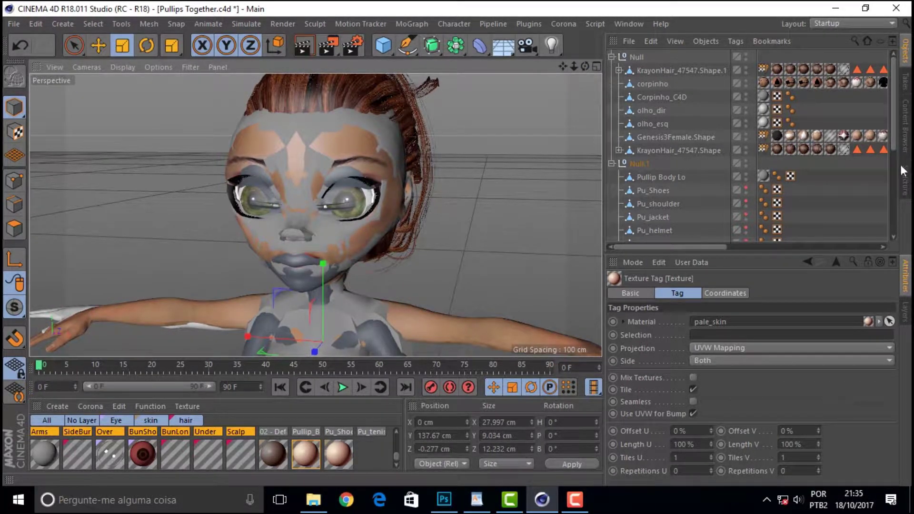
left_click(745, 94)
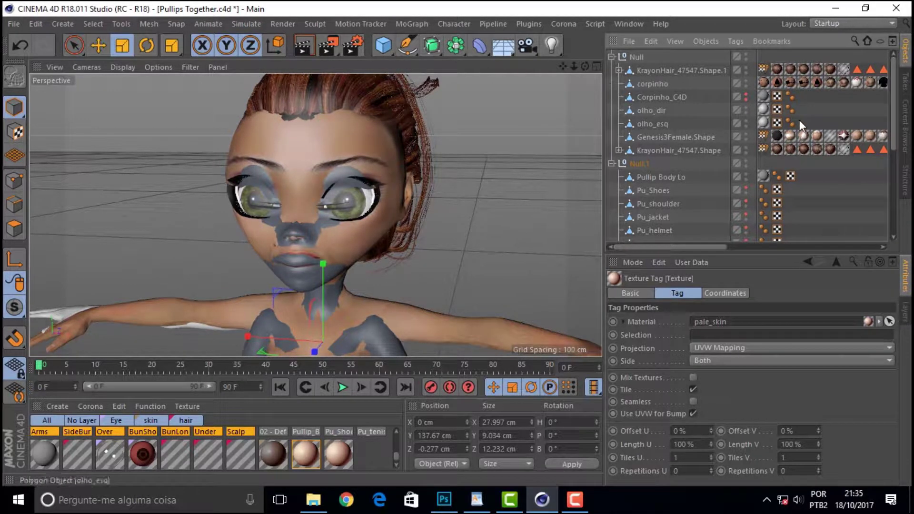
Toggle Pullip Body Lo's editor visibility off and back on, then orbit in to inspect the face
left_click(745, 176)
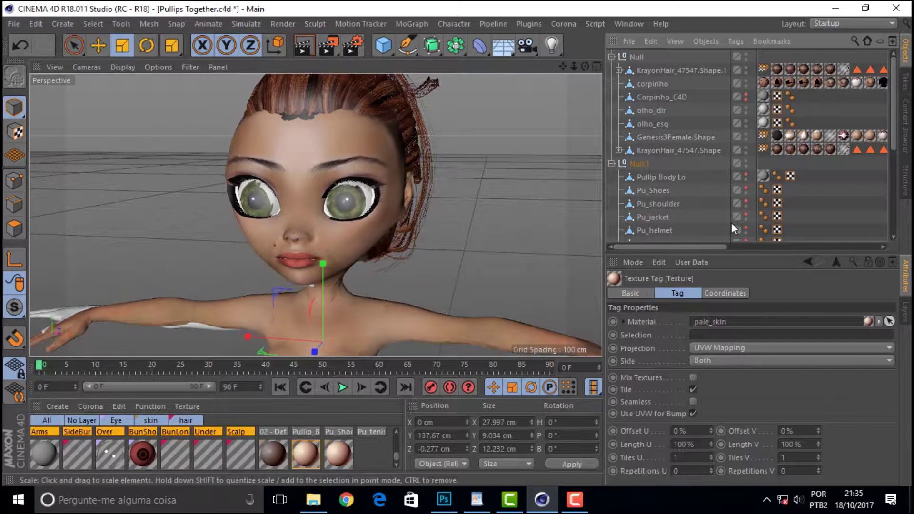
left_click(747, 176)
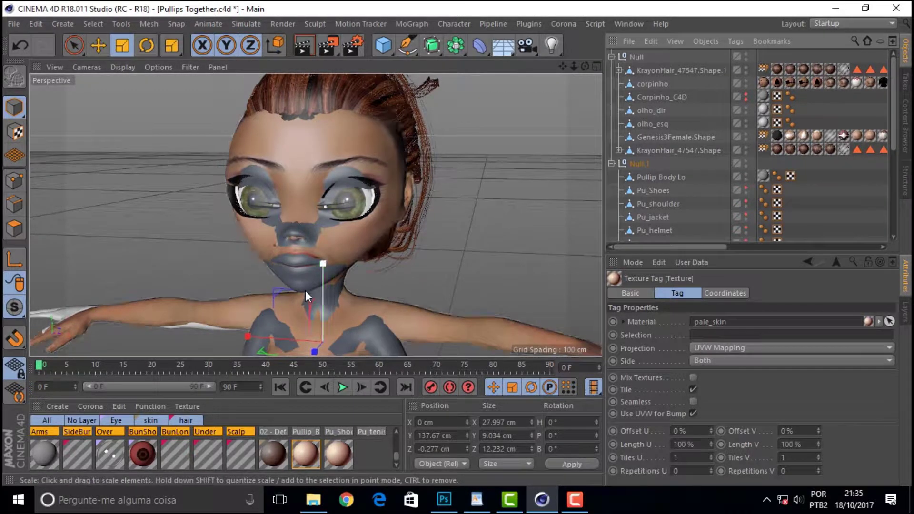
mouse_move(585, 67)
left_mouse_down()
mouse_move(567, 69)
mouse_move(292, 258)
left_mouse_up()
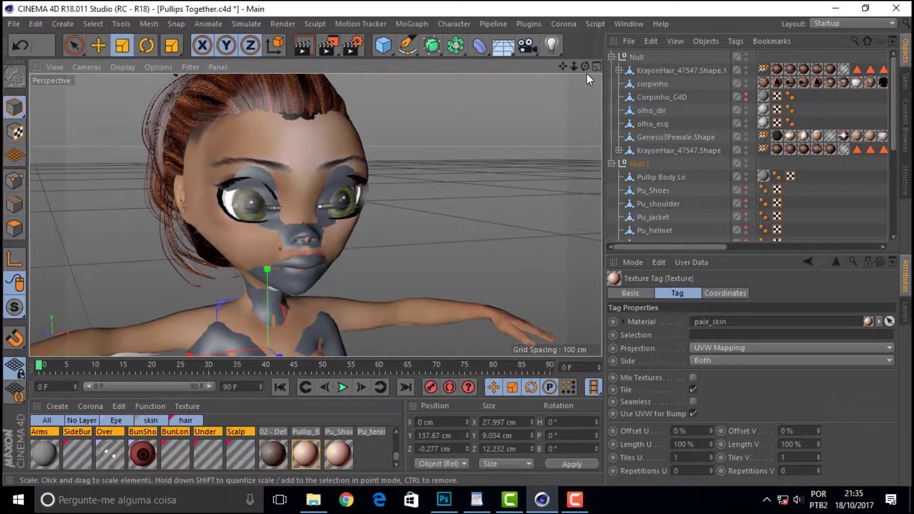
left_click_drag(587, 65, 402, 168)
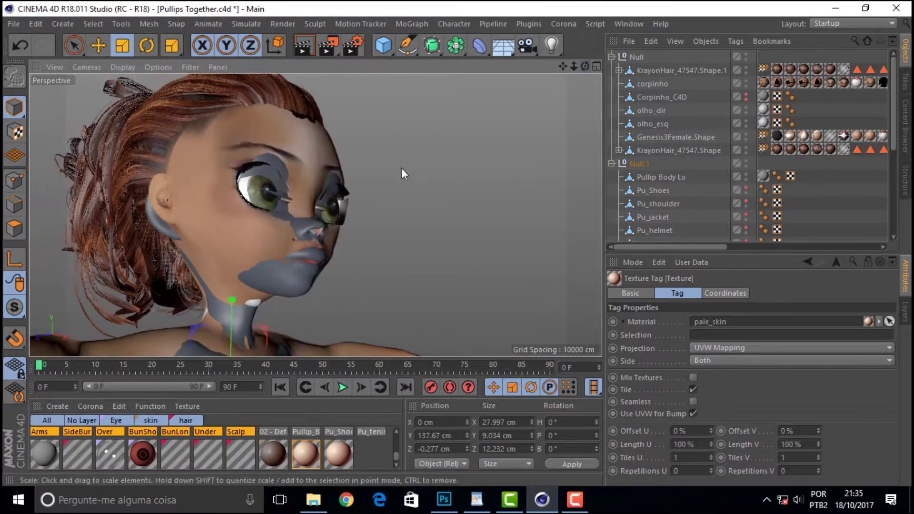
left_click_drag(587, 66, 562, 76)
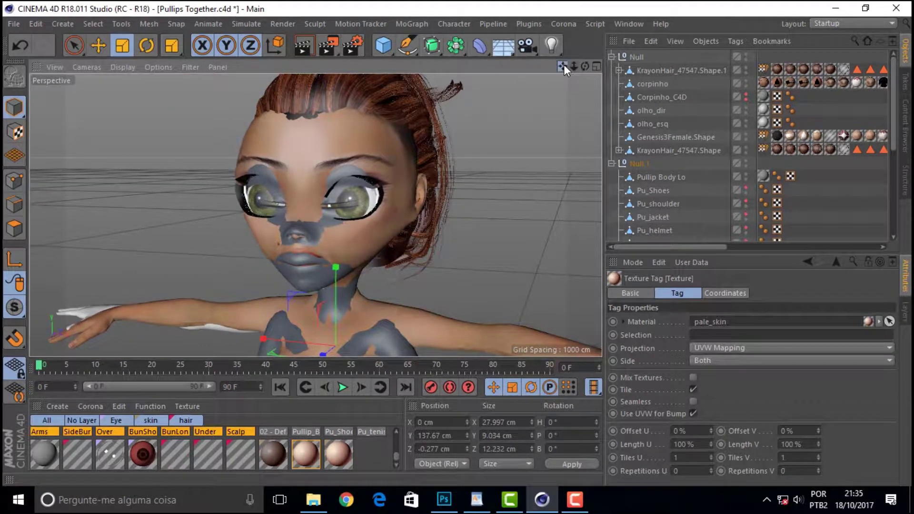
left_click_drag(565, 69, 422, 162)
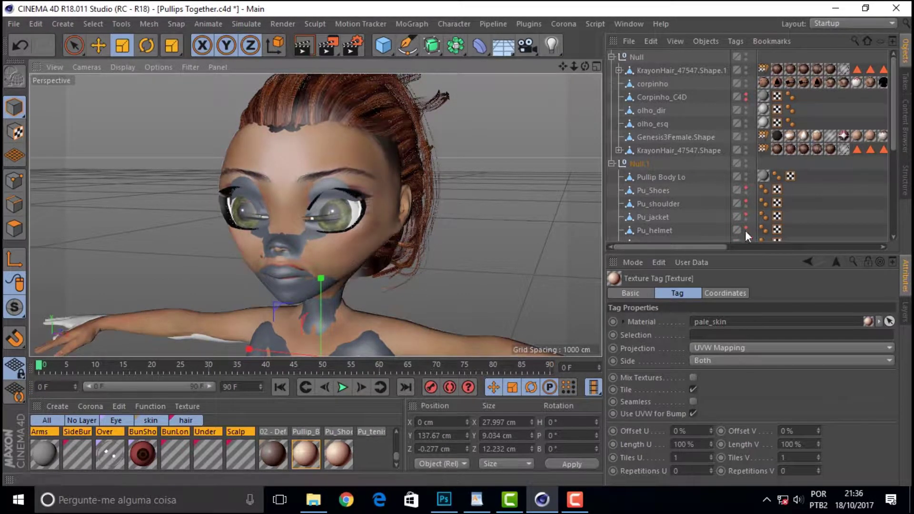
left_click(746, 80)
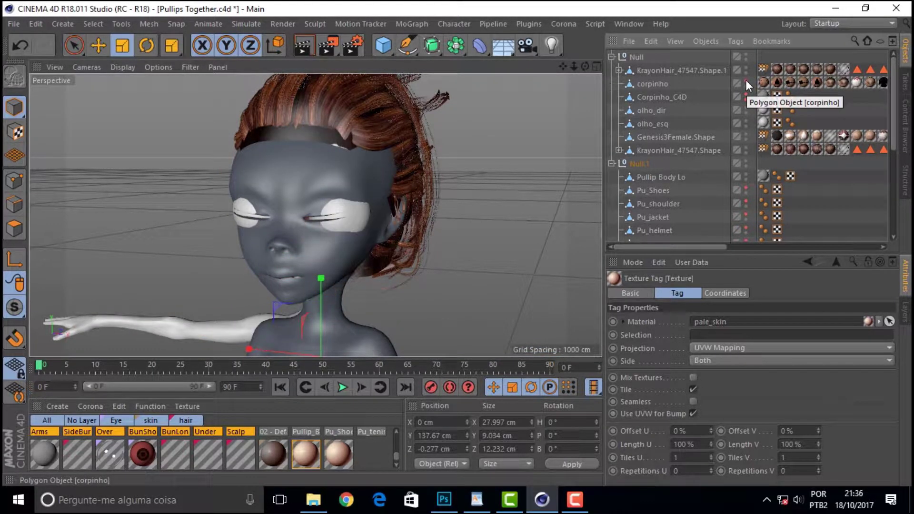
left_click(747, 80)
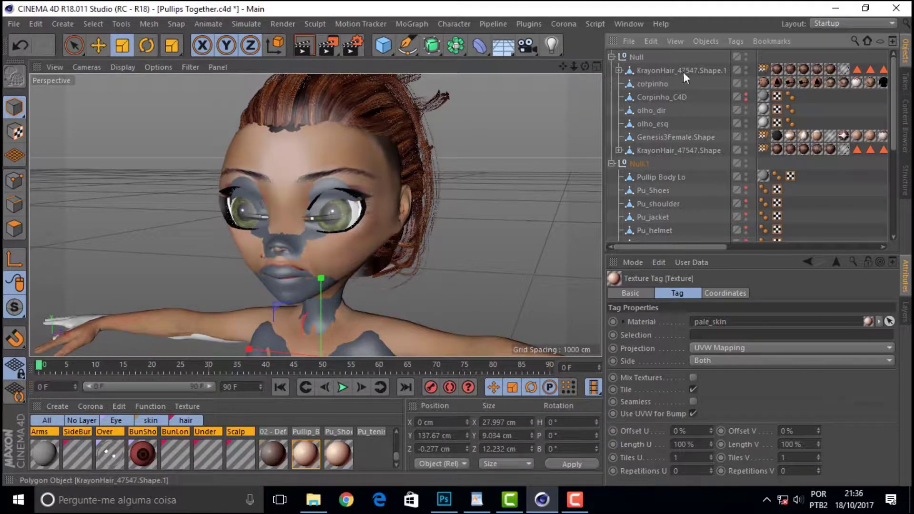
left_click_drag(571, 65, 547, 67)
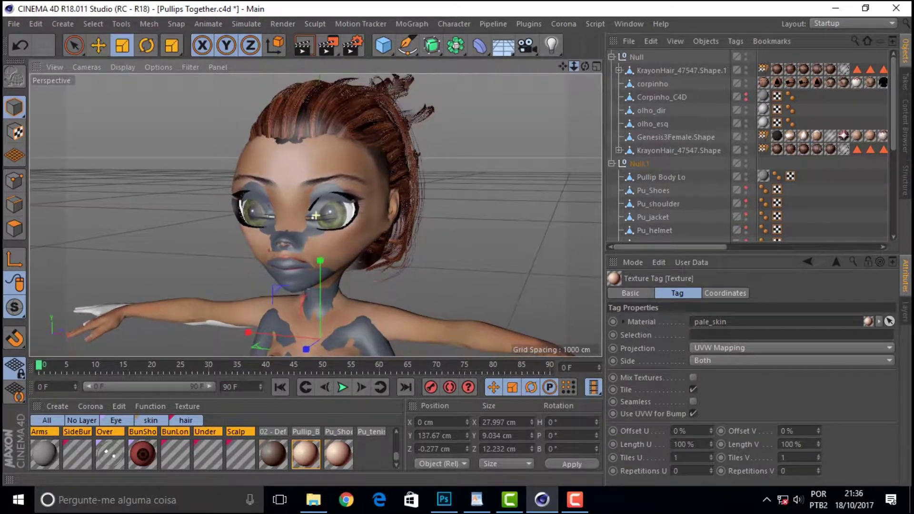
left_click_drag(586, 65, 490, 67)
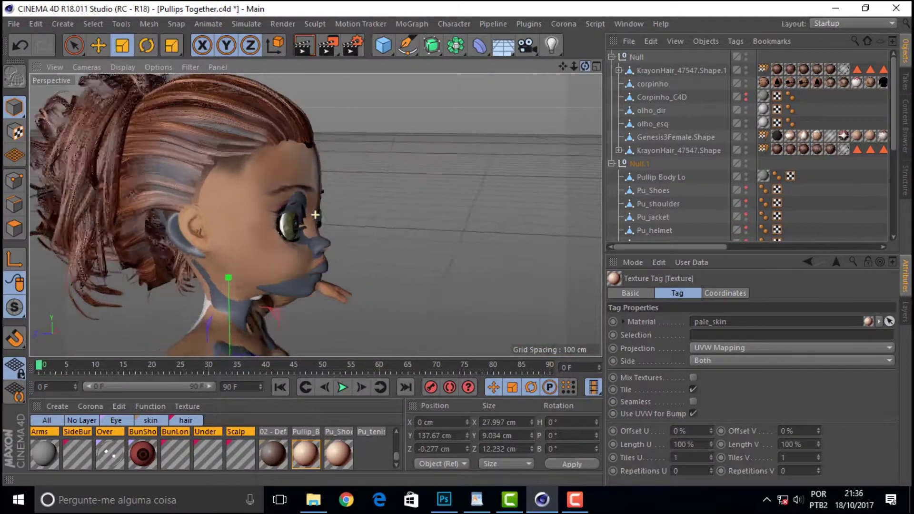
left_click_drag(315, 215, 315, 215)
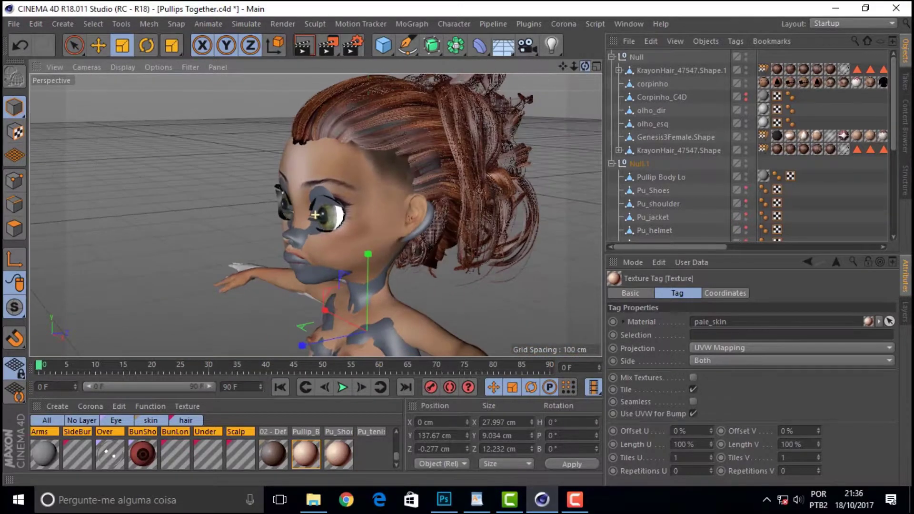
left_click_drag(579, 66, 563, 67)
left_click_drag(315, 215, 316, 215)
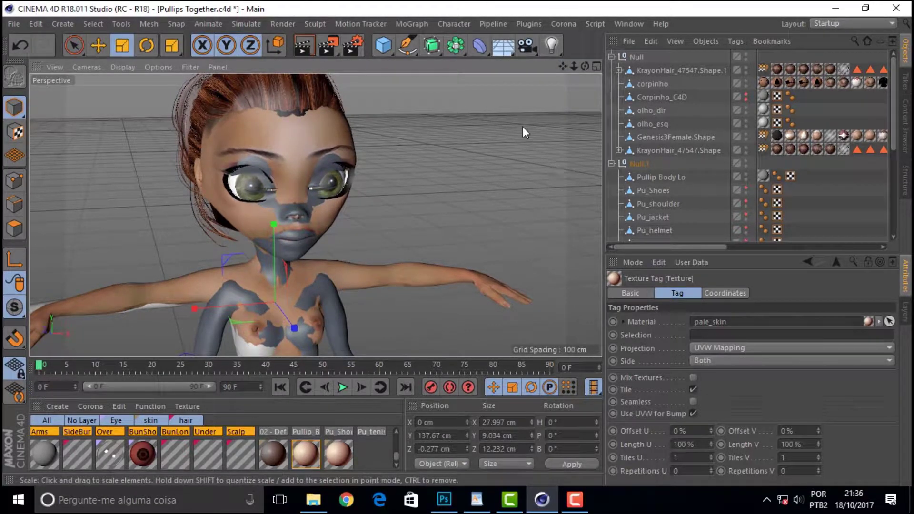
left_click_drag(588, 67, 578, 73)
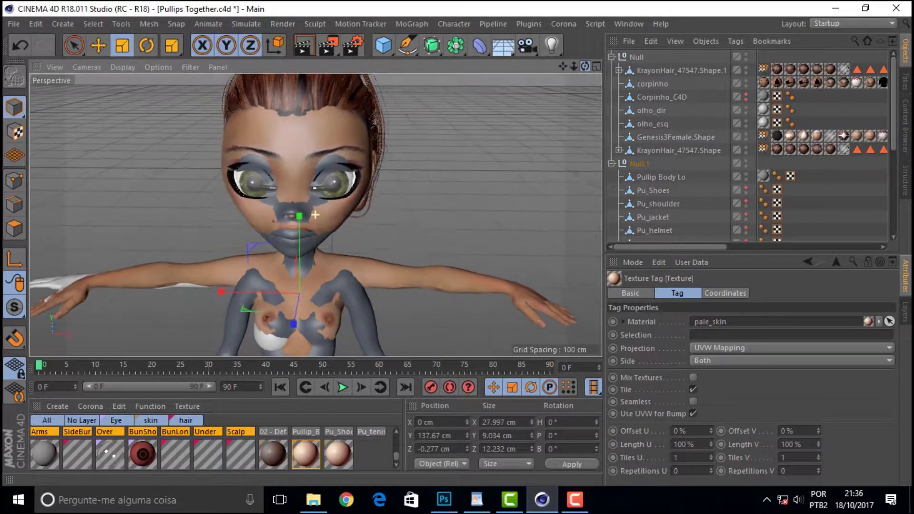
left_click_drag(563, 66, 316, 216)
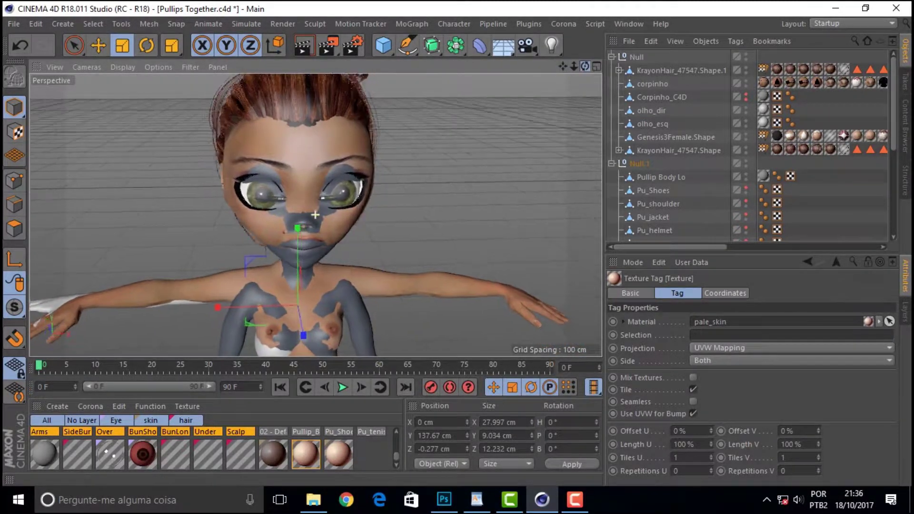
left_click_drag(585, 66, 562, 69)
left_click_drag(315, 215, 354, 201)
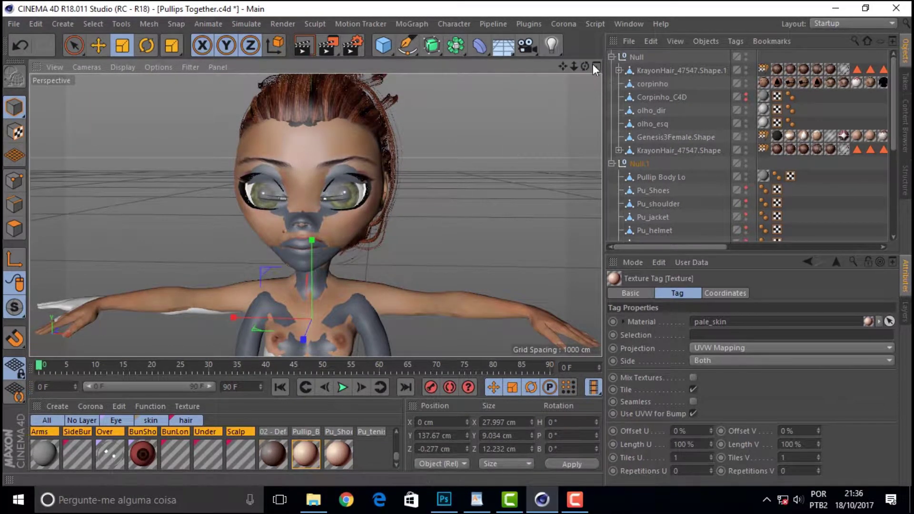
left_click_drag(585, 68, 315, 216)
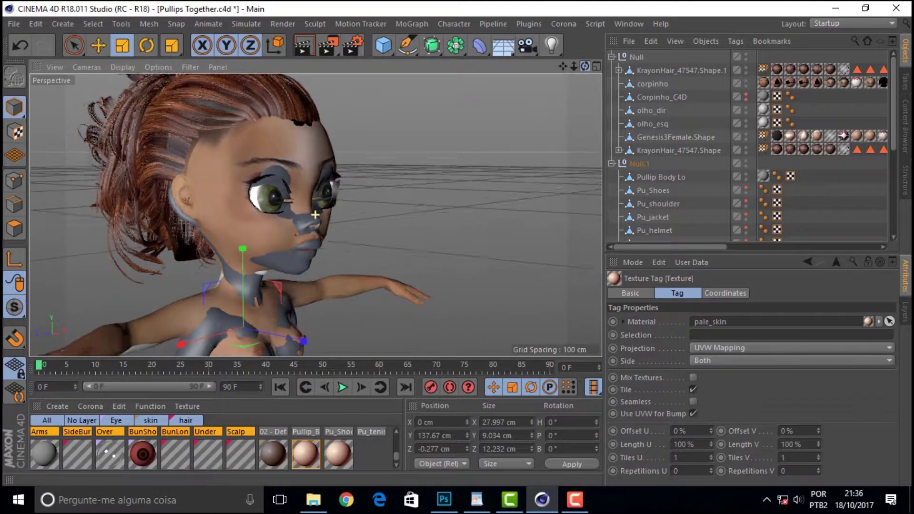
left_click_drag(561, 66, 315, 216)
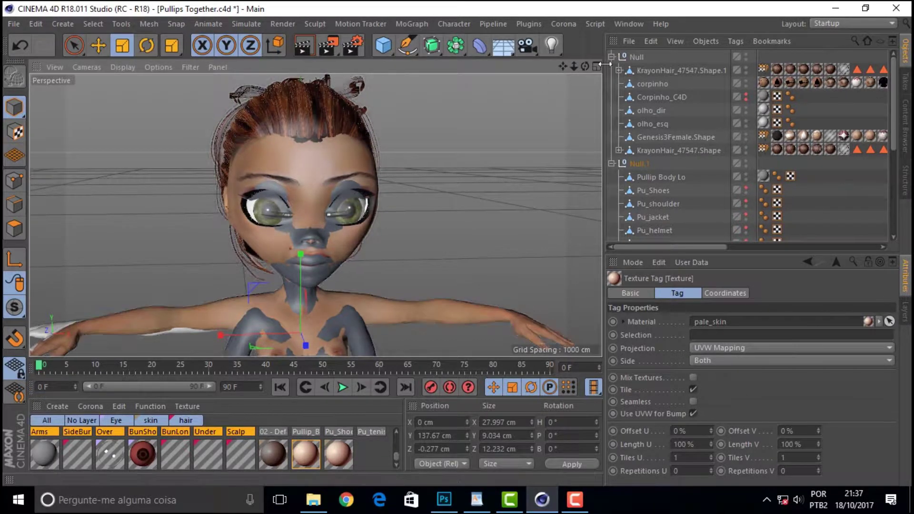
left_click_drag(582, 68, 570, 65)
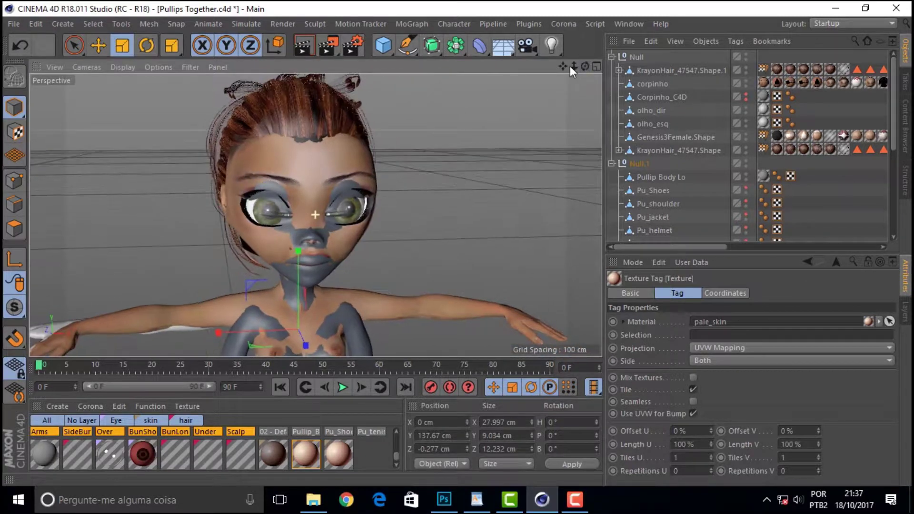
Render a viewport preview, set Pullip Body Lo's editor dot to red, and re-render
left_click(301, 47)
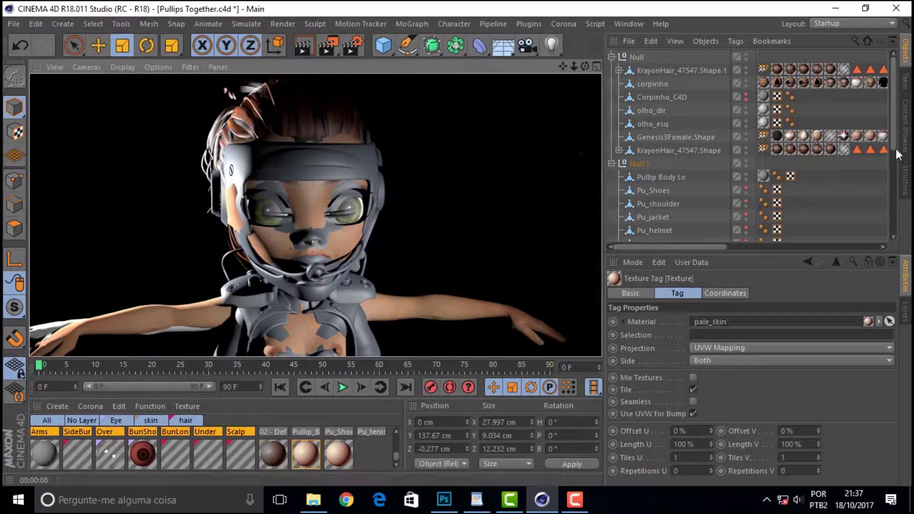
scroll(762, 143, "down", 3)
left_click(746, 128)
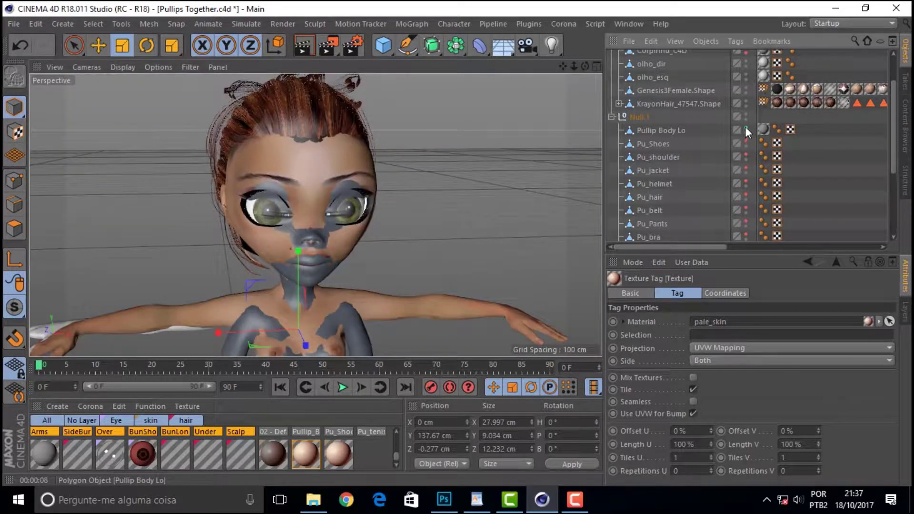
left_click(746, 127)
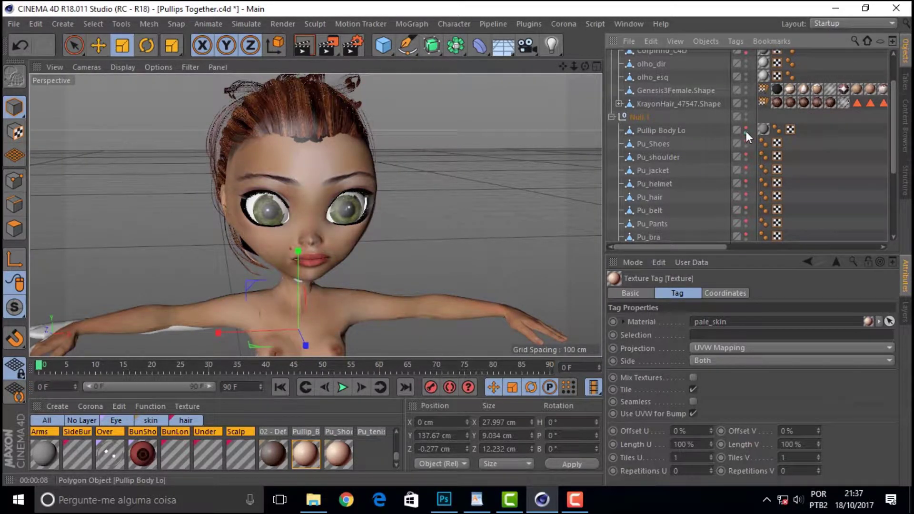
scroll(896, 141, "down", 5)
scroll(895, 141, "down", 2)
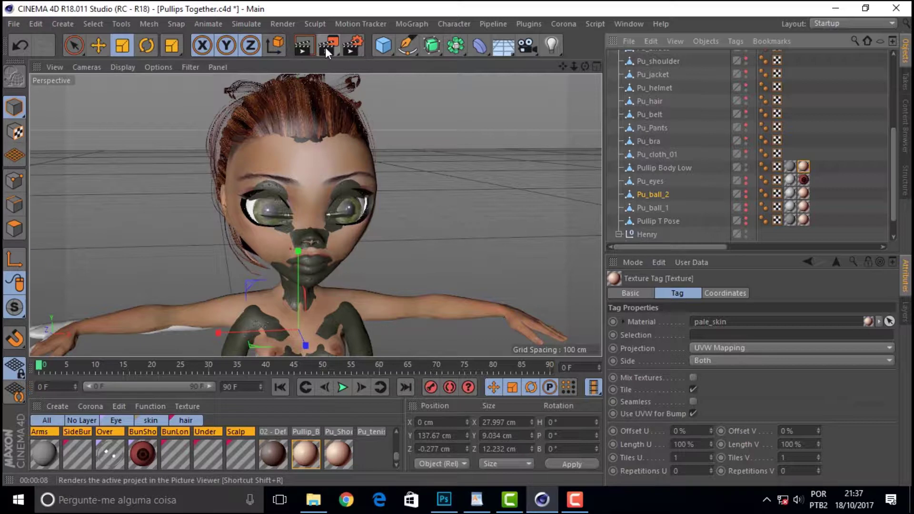
left_click(302, 47)
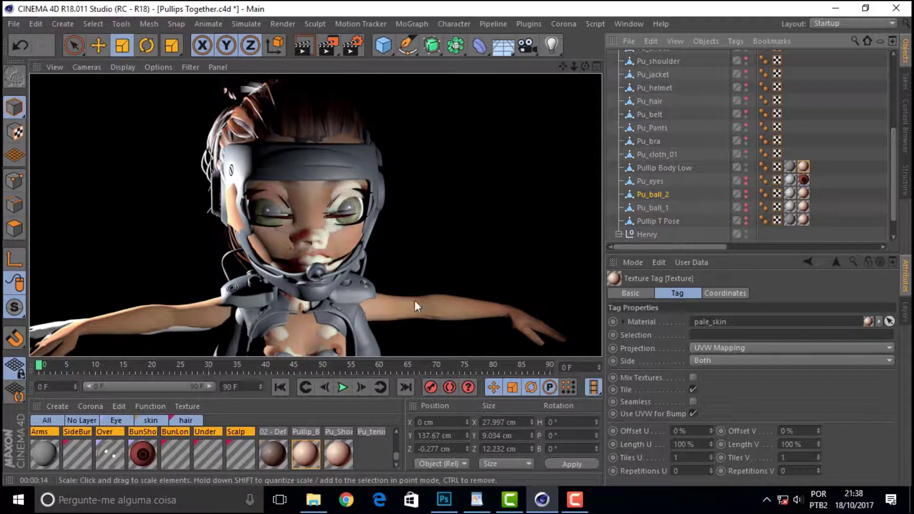
left_click(301, 43)
left_click(435, 108)
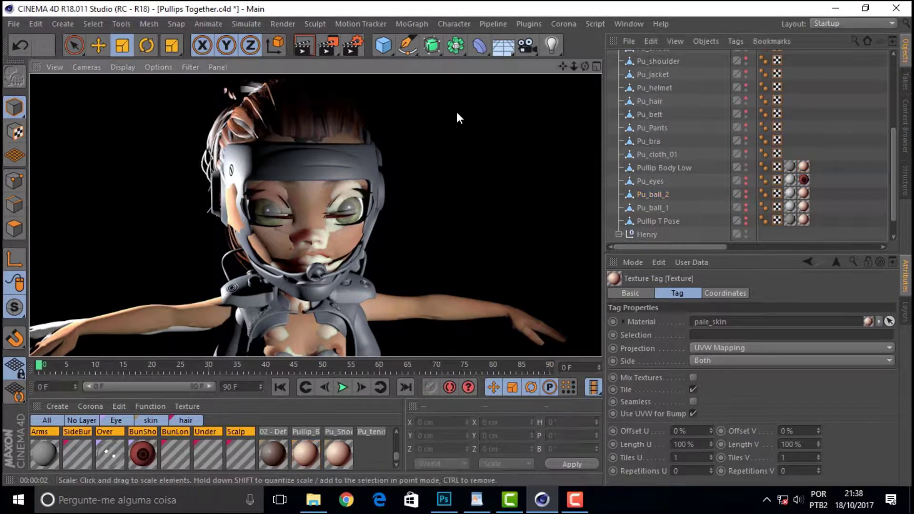
left_click_drag(584, 68, 429, 170)
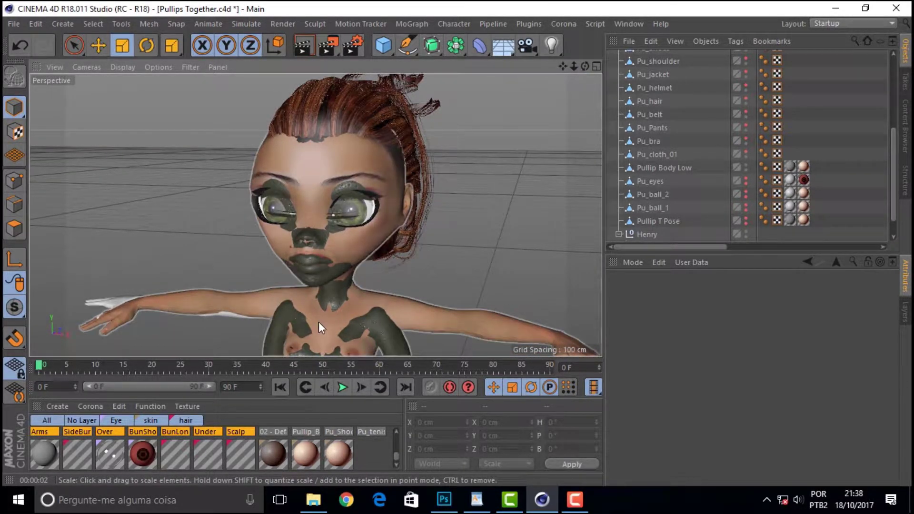
Orbit, zoom and pan around the doll to inspect her patchy face and torso
mouse_move(586, 65)
left_mouse_down()
mouse_move(563, 76)
mouse_move(588, 67)
mouse_move(573, 73)
left_mouse_up()
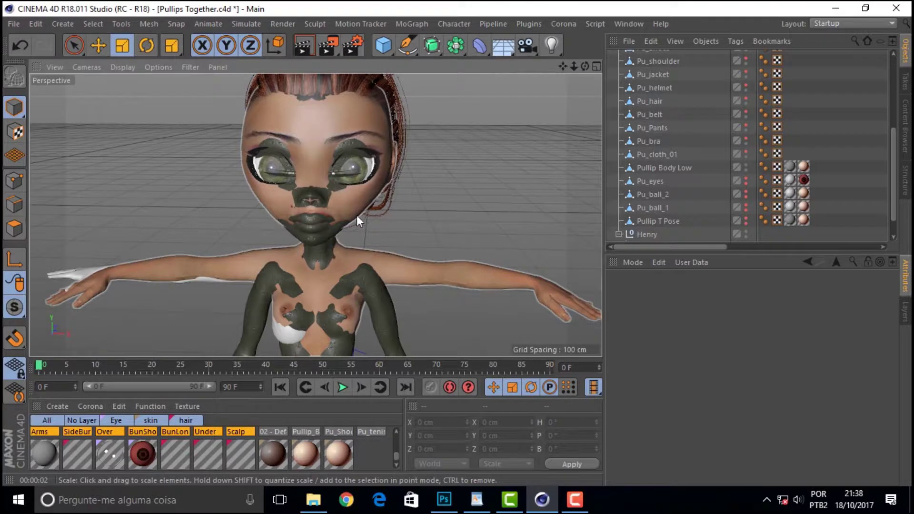
left_click_drag(577, 67, 567, 67)
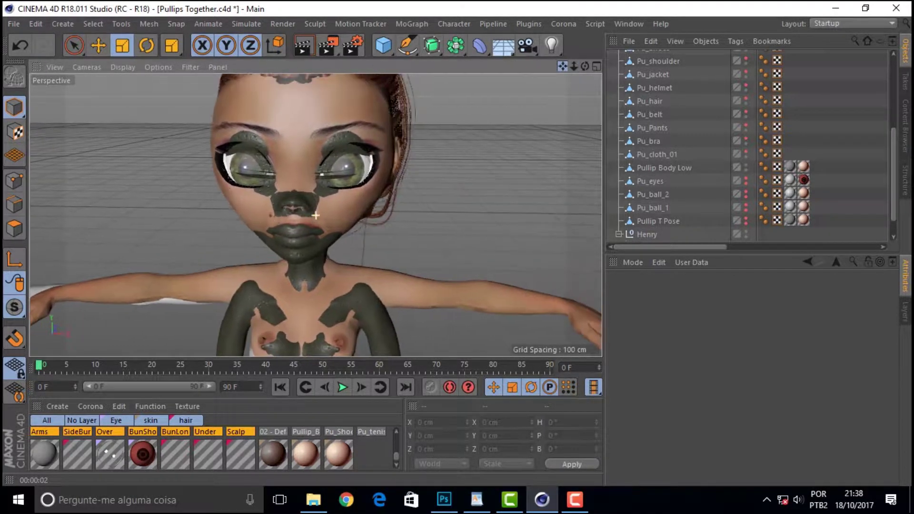
left_click_drag(589, 67, 281, 168)
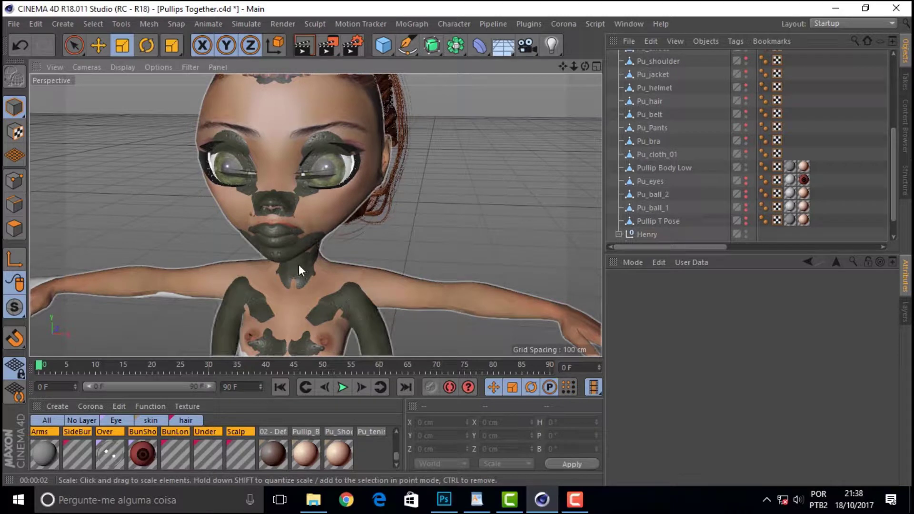
mouse_move(574, 67)
left_mouse_down()
mouse_move(547, 67)
mouse_move(564, 10)
left_mouse_up()
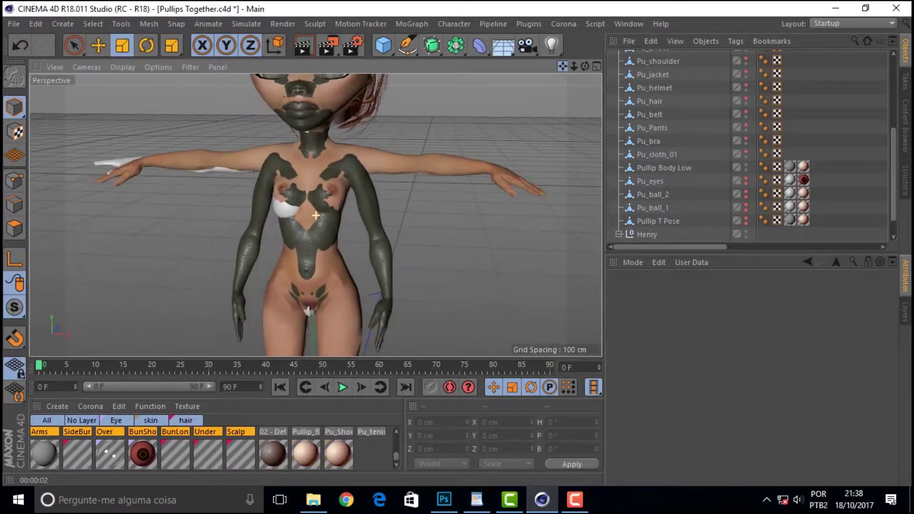
left_click_drag(315, 215, 316, 372)
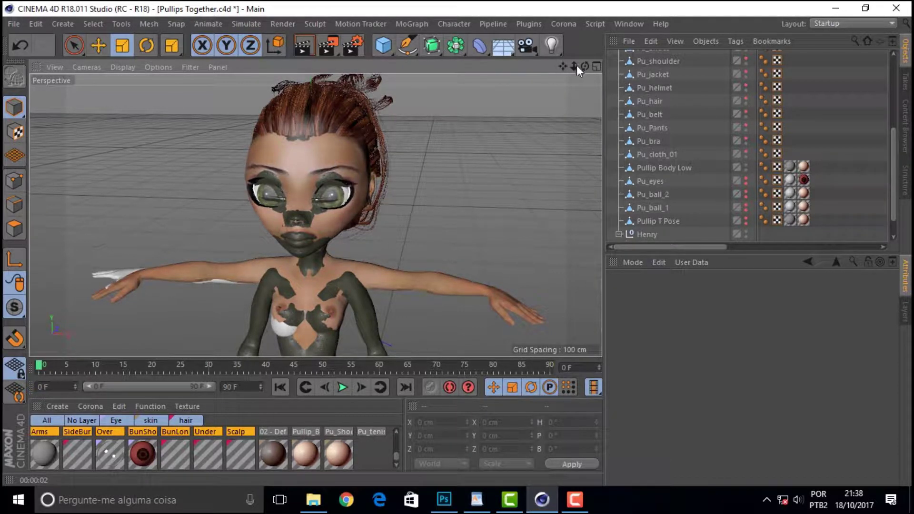
mouse_move(575, 66)
left_mouse_down()
mouse_move(581, 73)
mouse_move(238, 173)
left_mouse_up()
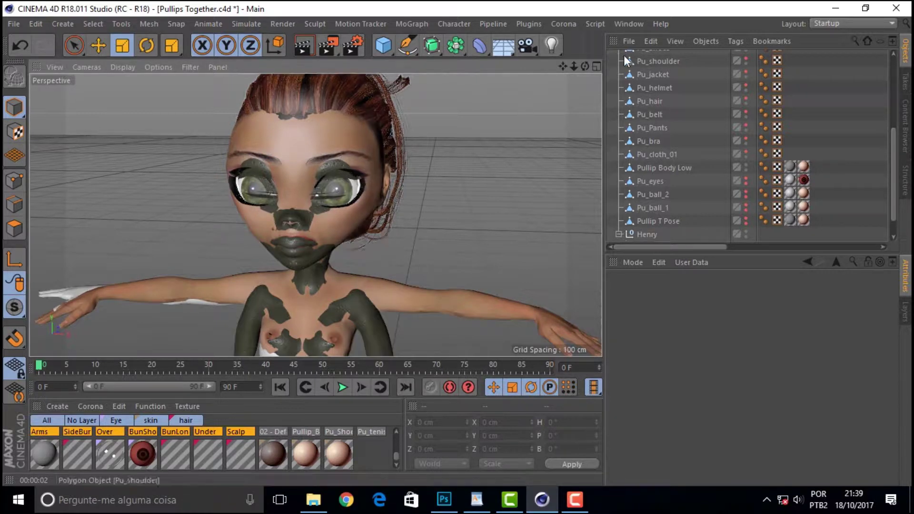
Reframe the head and arm, then select the corpinho body mesh in the viewport
left_click_drag(590, 65, 316, 215)
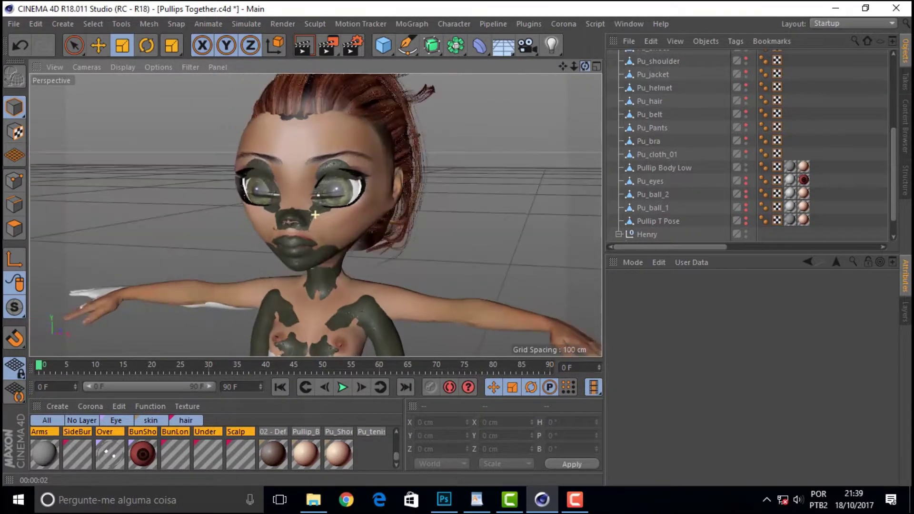
left_click_drag(564, 67, 479, 292)
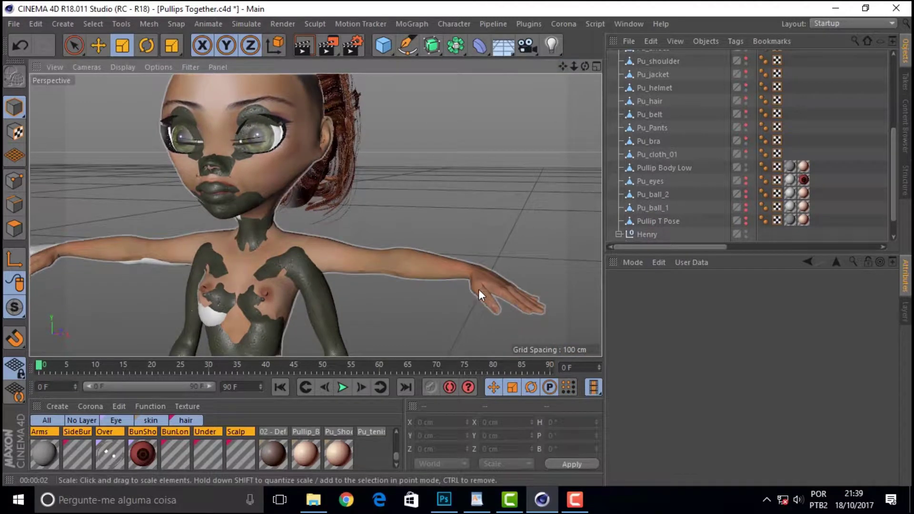
left_click(479, 292)
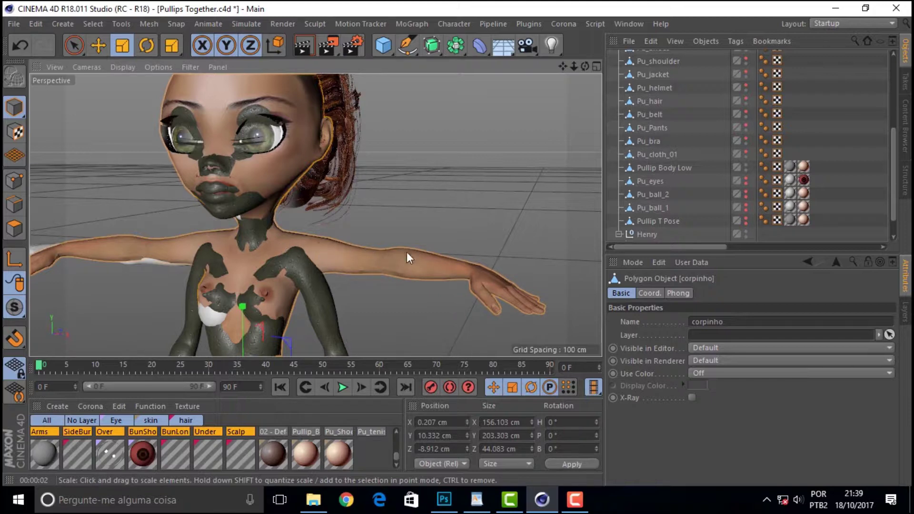
left_click(123, 67)
left_click(144, 97)
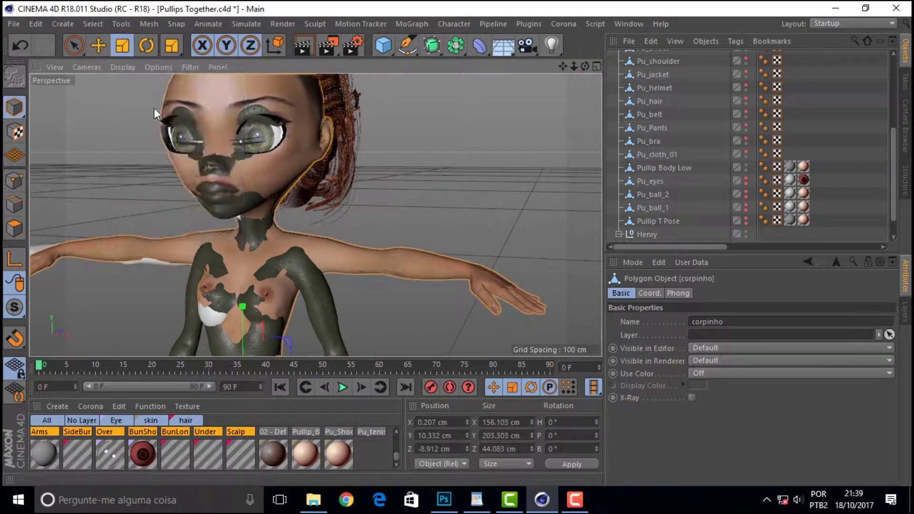
left_click_drag(585, 67, 595, 81)
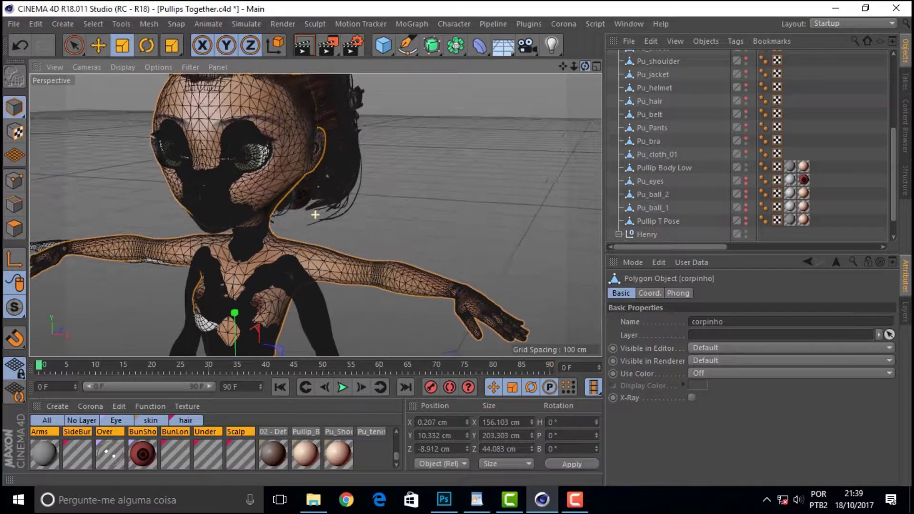
left_click_drag(315, 214, 312, 247)
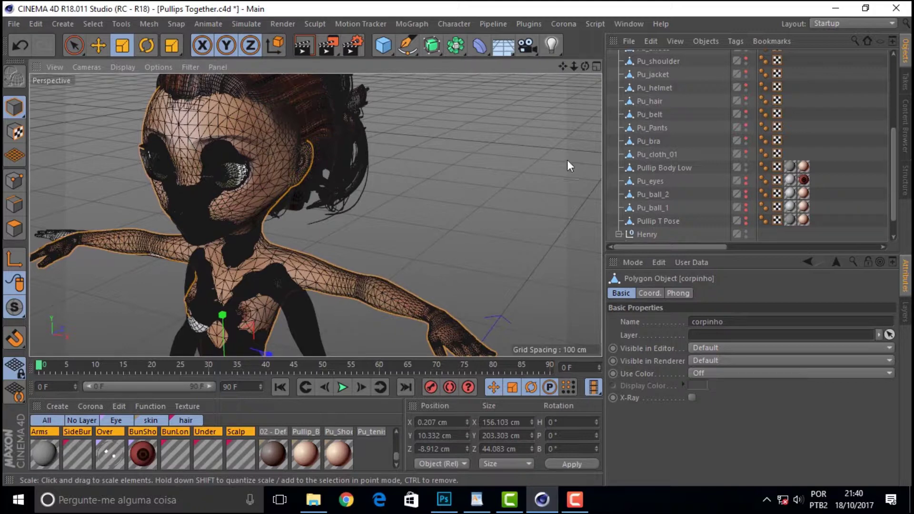
left_click_drag(565, 70, 260, 239)
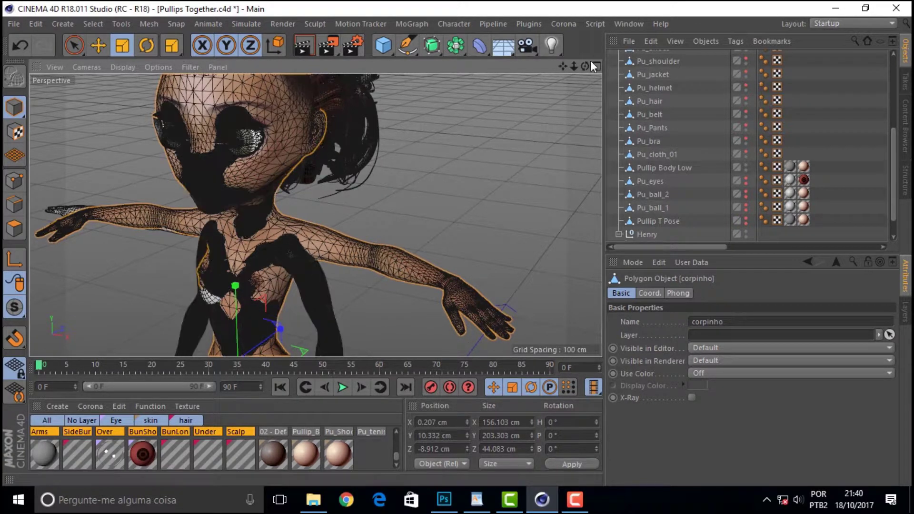
left_click_drag(587, 65, 562, 67)
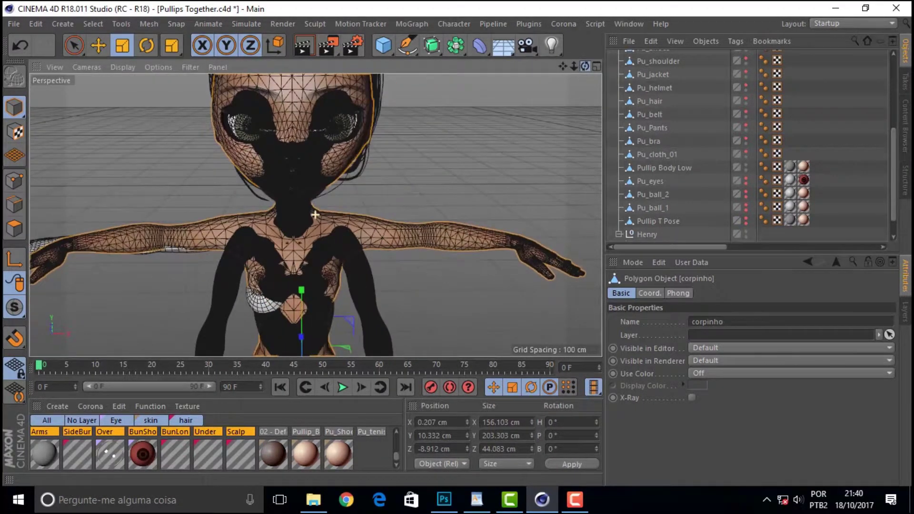
scroll(315, 215, "up", 3)
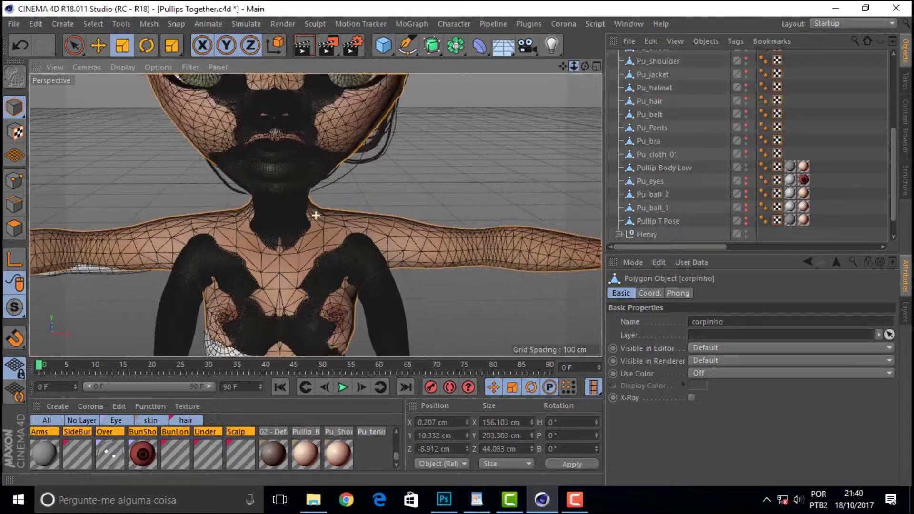
scroll(314, 215, "down", 5)
left_click_drag(586, 65, 227, 58)
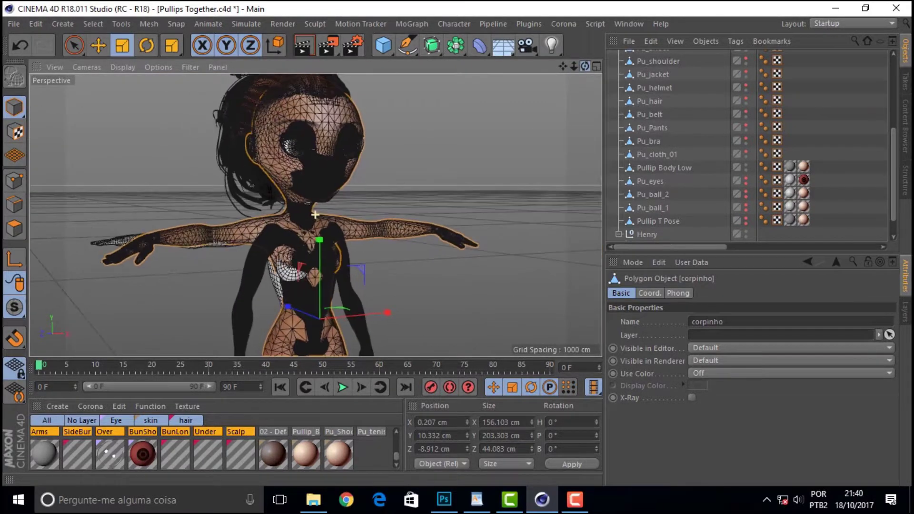
left_click(115, 69)
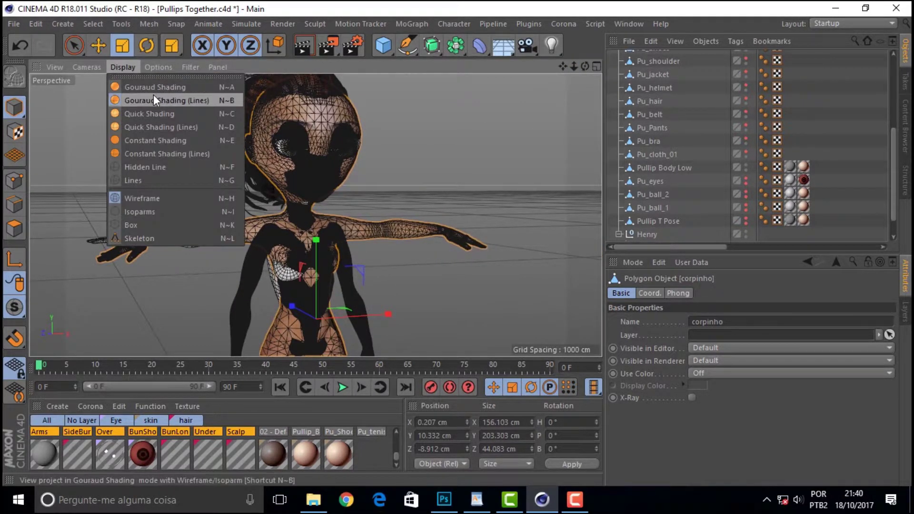
left_click(153, 98)
left_click(122, 67)
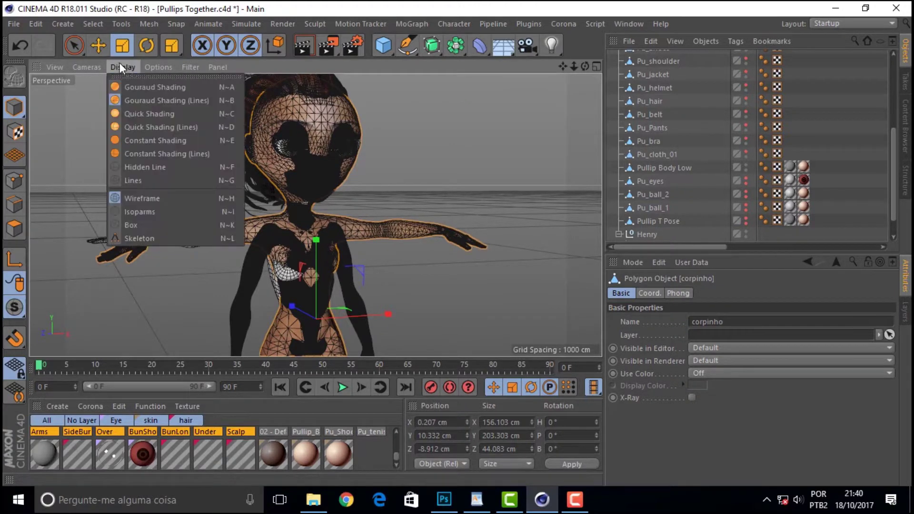
left_click(141, 84)
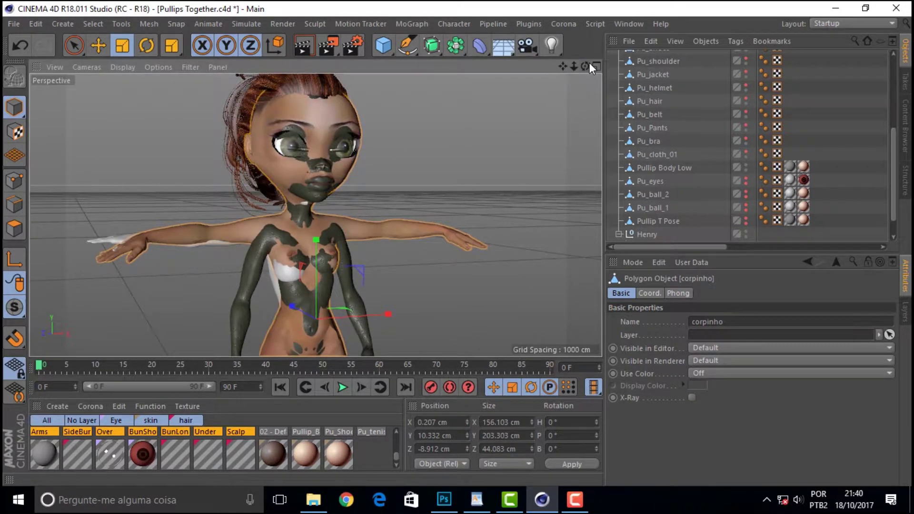
Switch the editor visibility of Corpinho_C4D and Pullip Body Low, then orbit to check the patches
left_click_drag(585, 66, 590, 67)
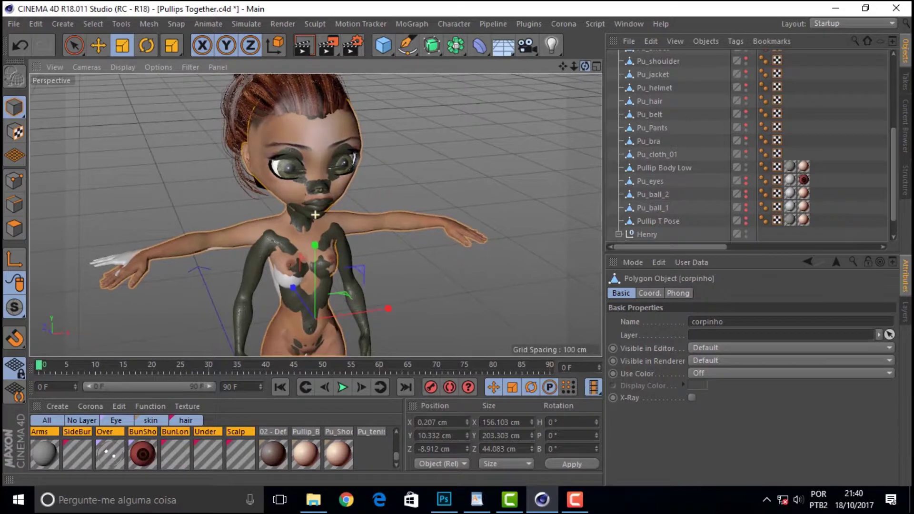
mouse_move(586, 67)
left_mouse_down()
mouse_move(578, 62)
mouse_move(587, 67)
left_mouse_up()
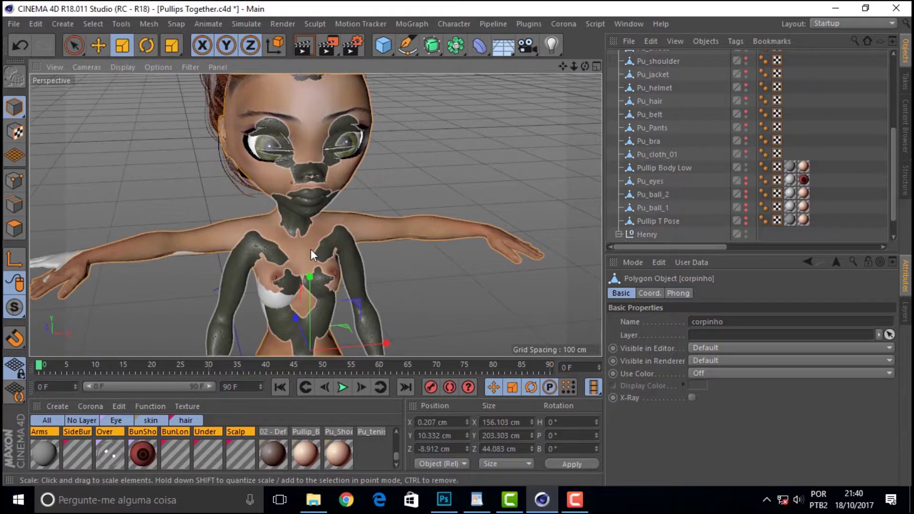
left_click_drag(893, 147, 893, 81)
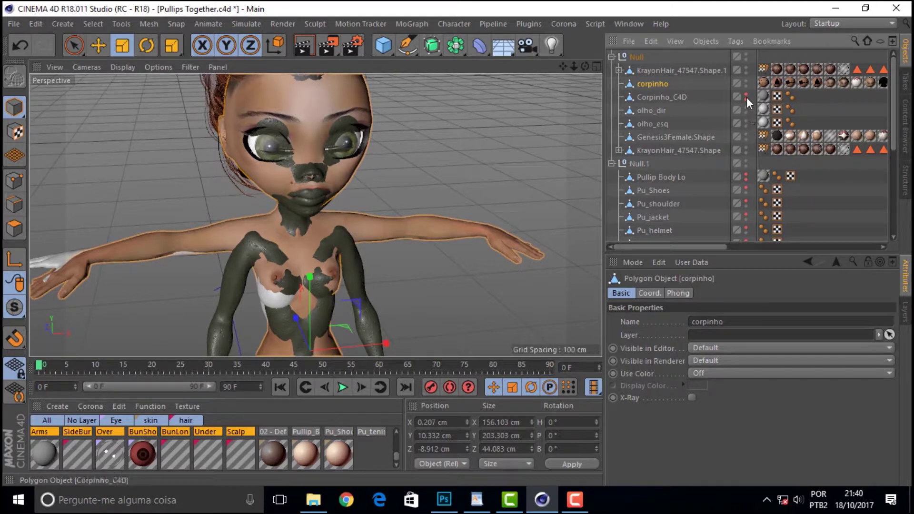
left_click(746, 95)
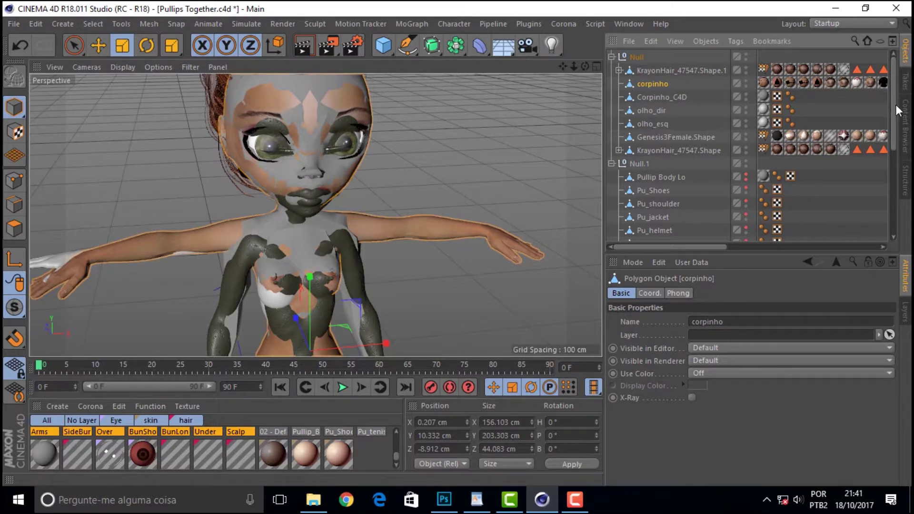
left_click_drag(895, 106, 896, 187)
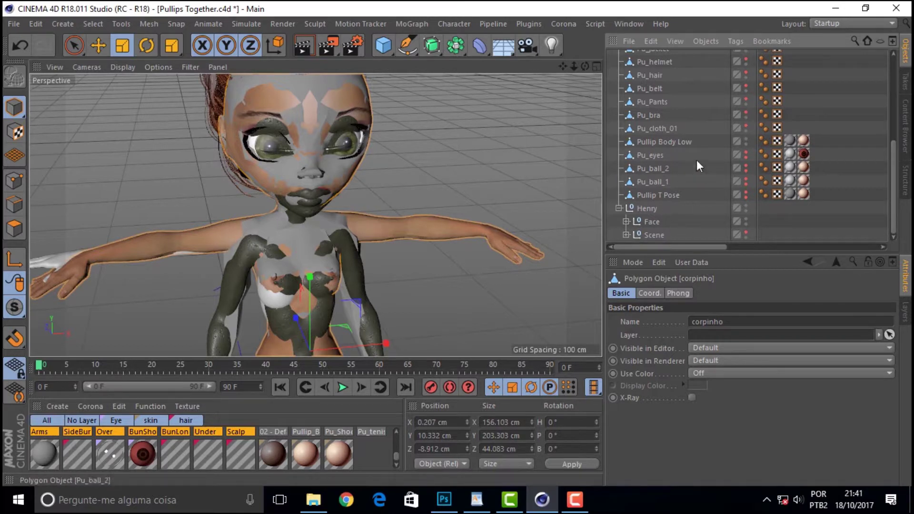
left_click(747, 140)
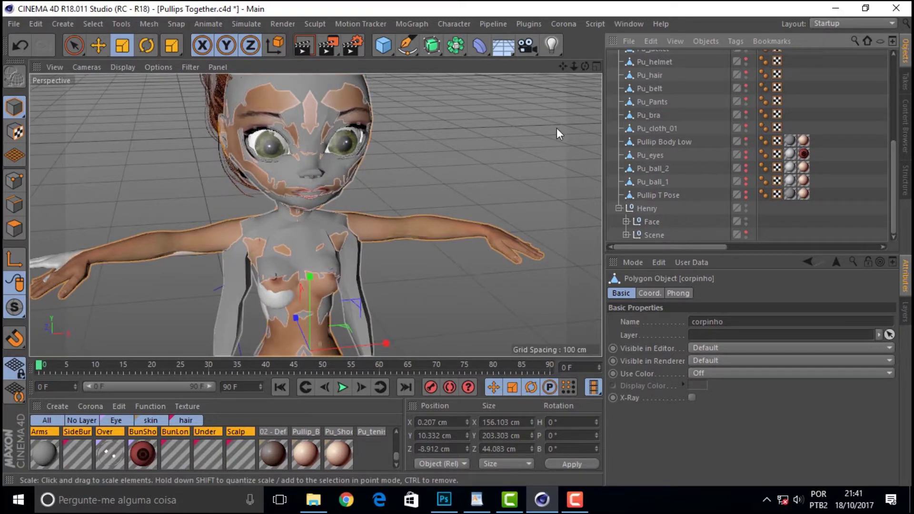
left_click_drag(585, 66, 565, 74)
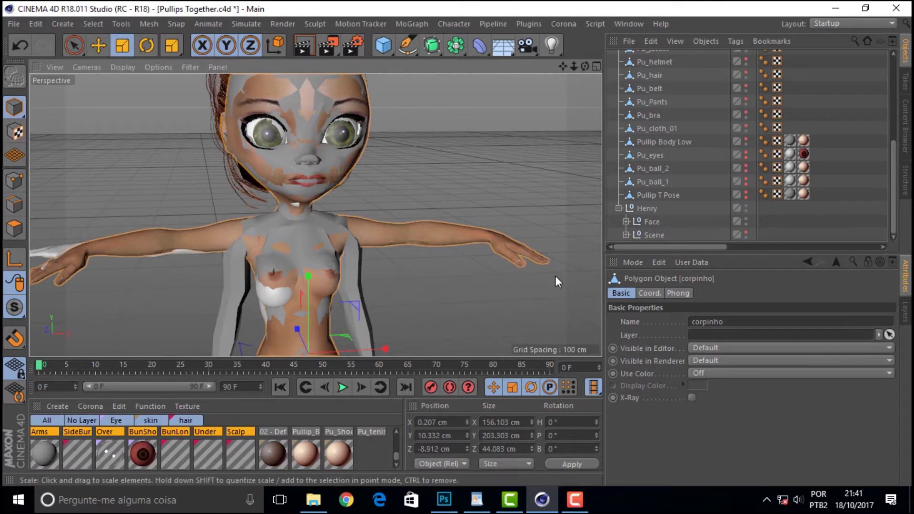